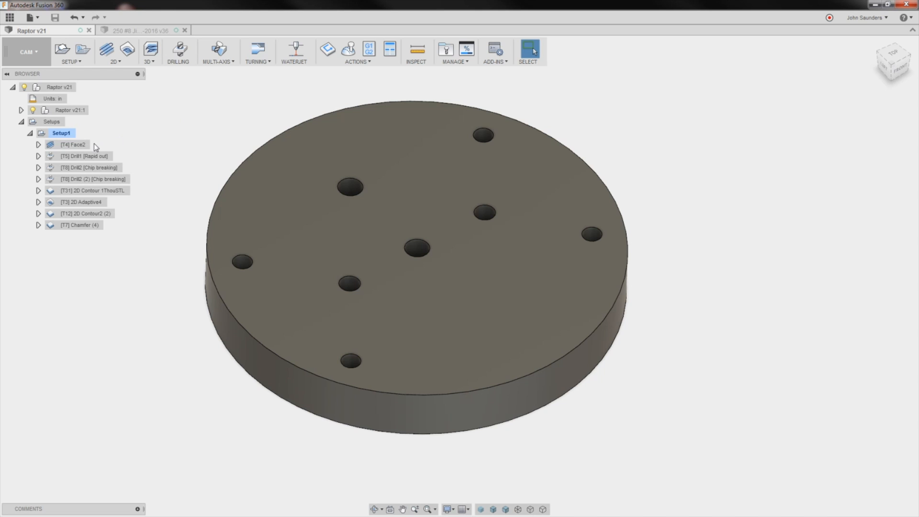
- Open the Face2 operation's tool and feed settings, view its coolant option, and accept the settings
click(63, 147)
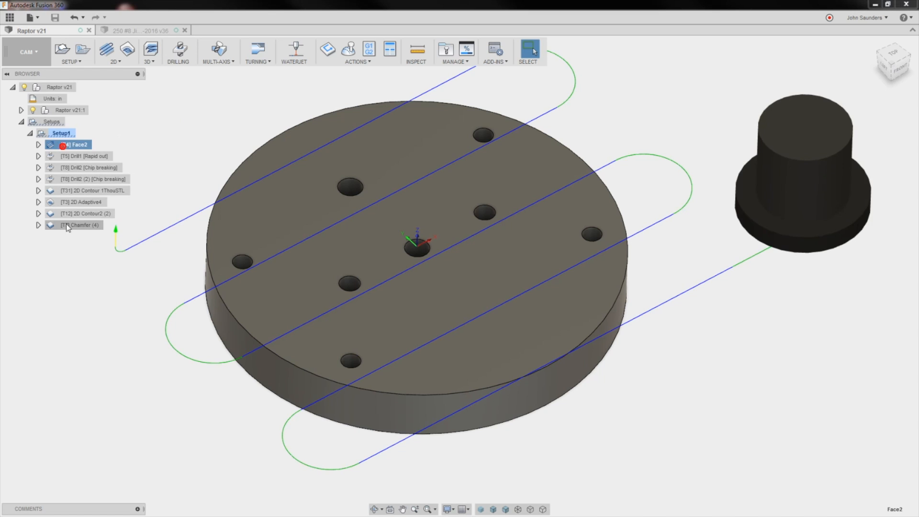
shift+click(66, 223)
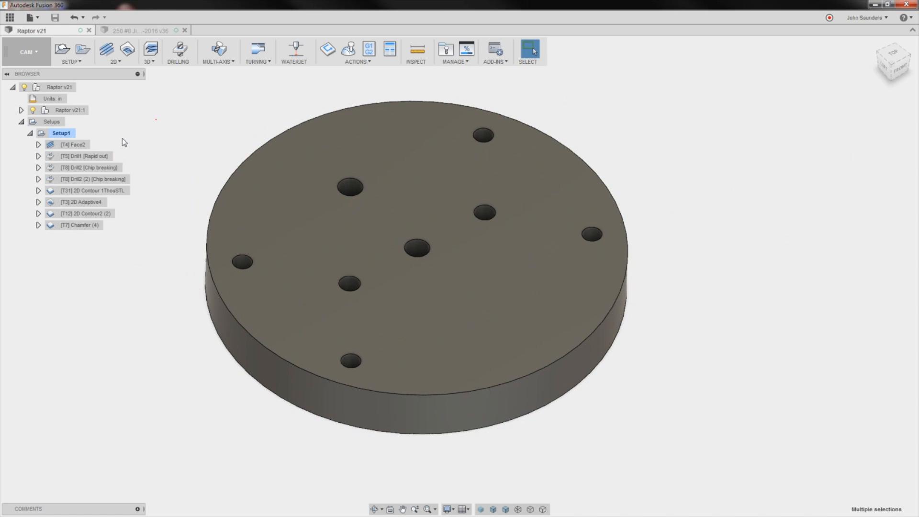
right_click(87, 144)
click(93, 149)
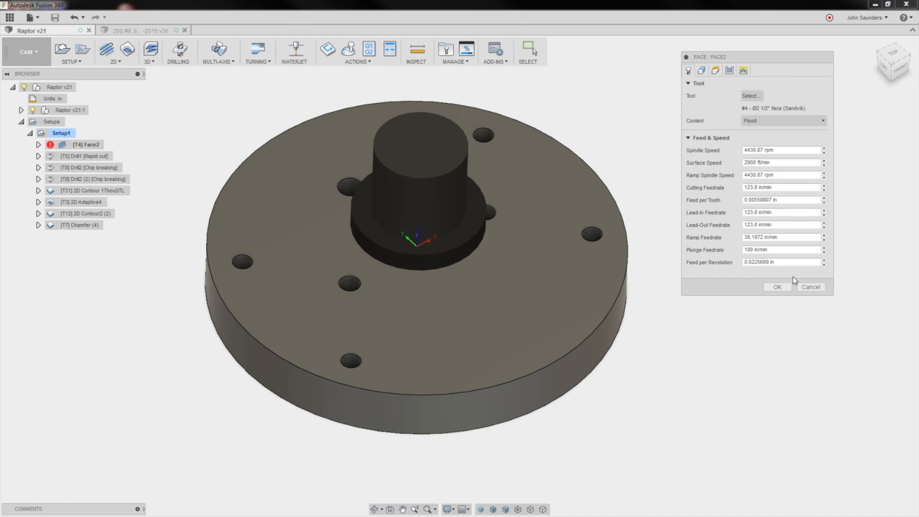
click(777, 287)
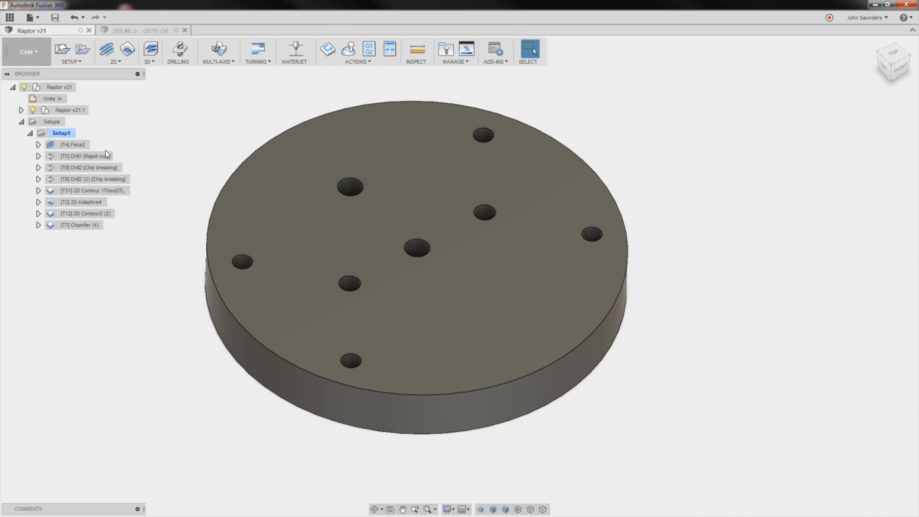
- Compare and edit all Setup1 operations together, from Face2 through Chamfer (4)
click(77, 145)
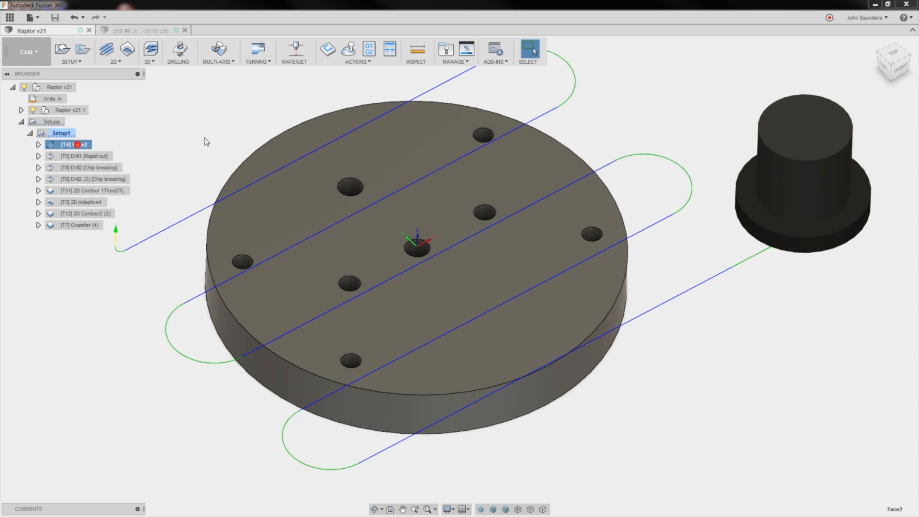
shift+click(81, 225)
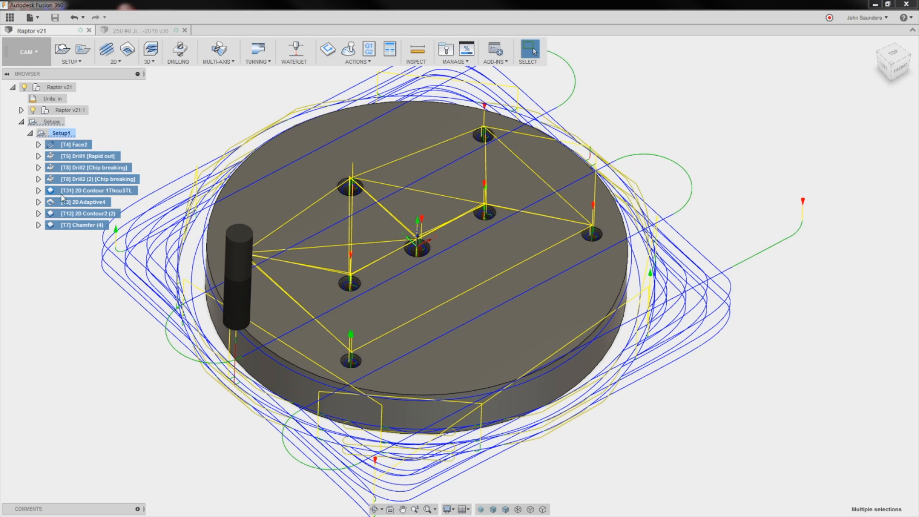
right_click(74, 193)
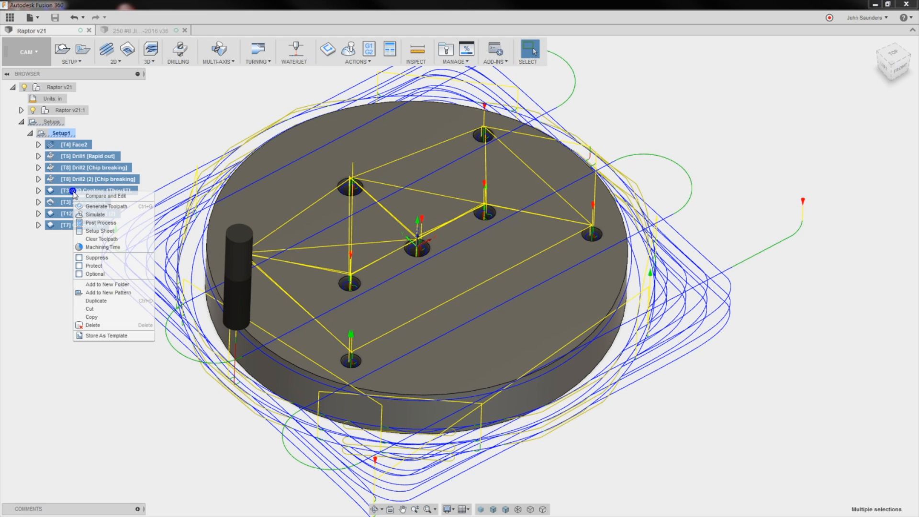
click(114, 197)
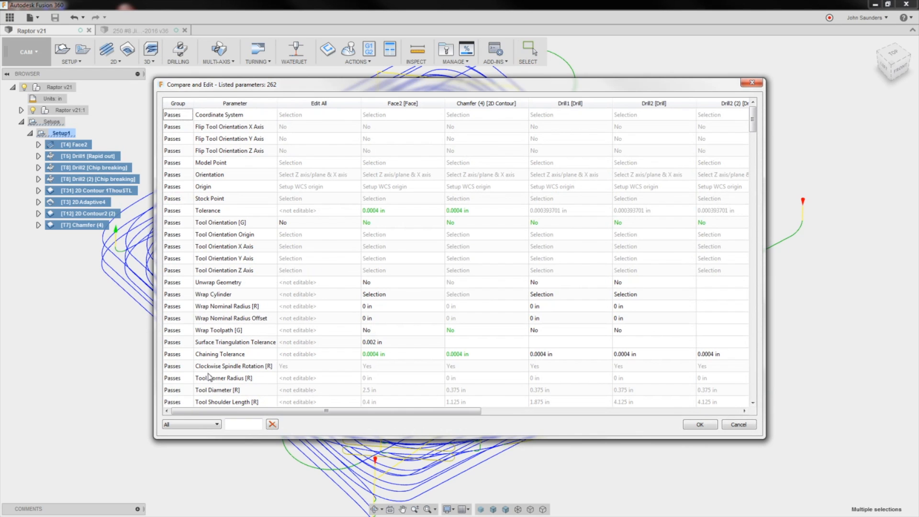
- Filter the parameters by "coo", set the coolant to Air for all operations, and decline updating the operations now
click(239, 423)
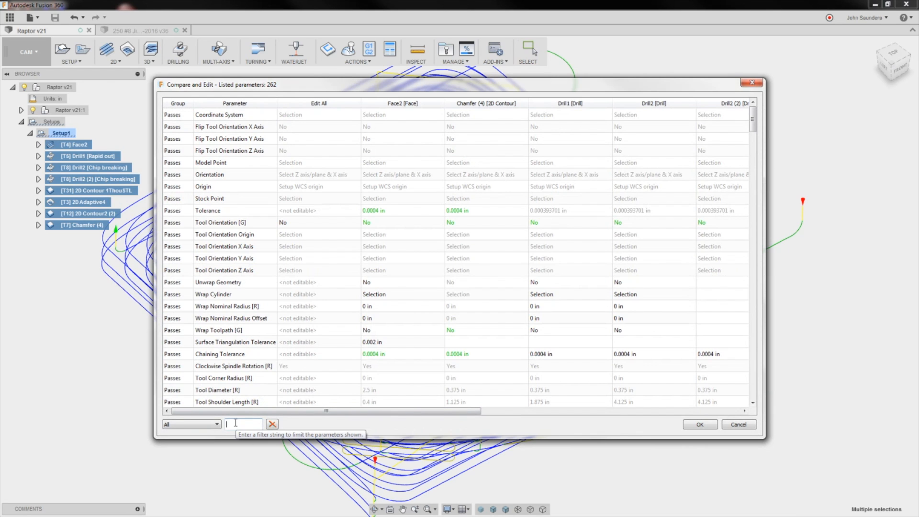
text(cool)
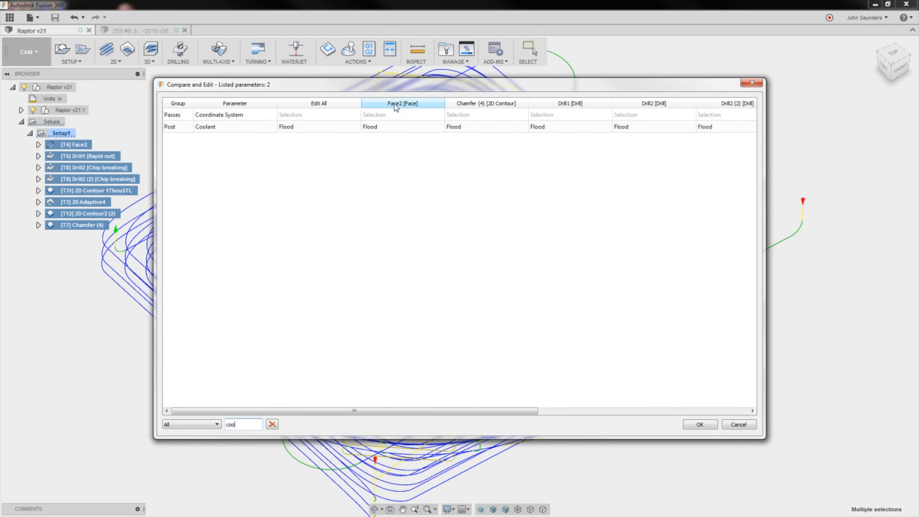
key(BackSpace)
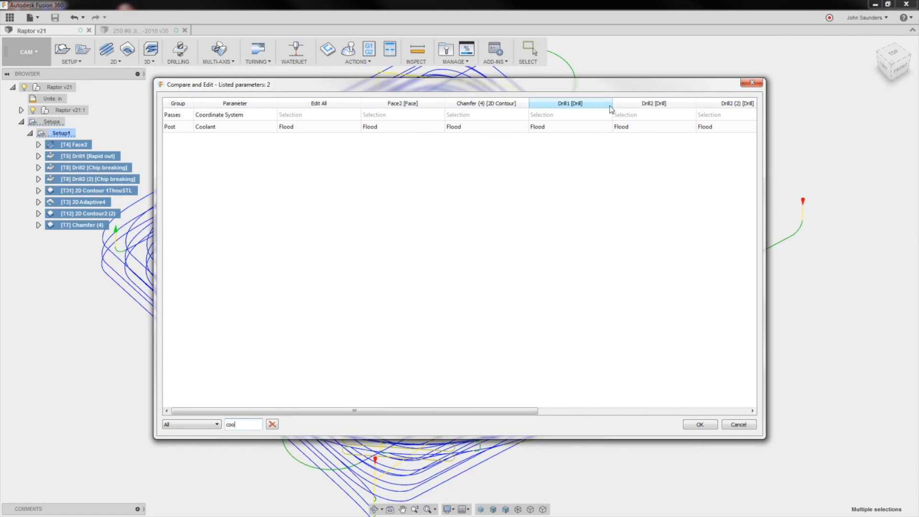
drag(397, 413, 379, 401)
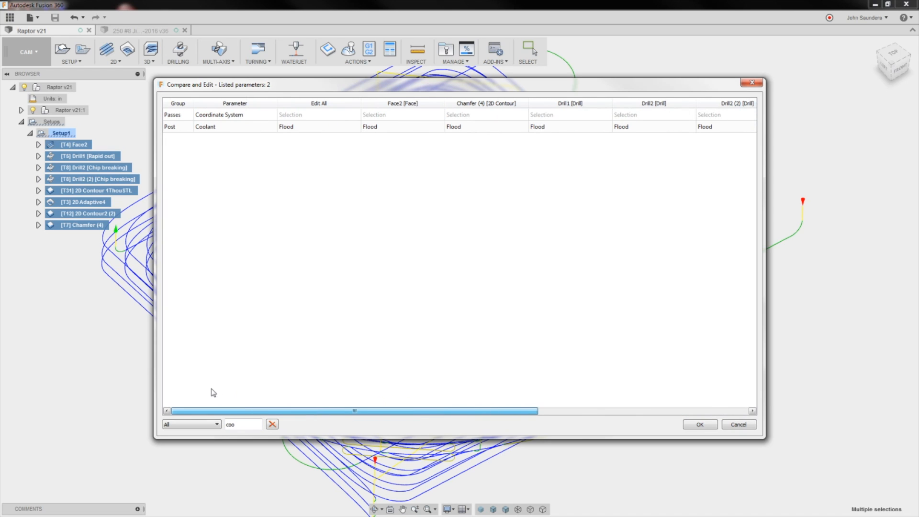
click(320, 127)
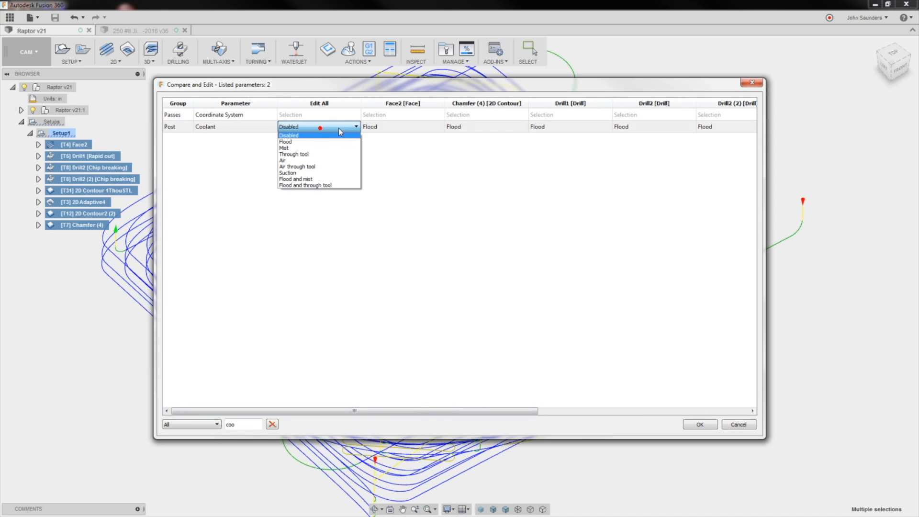
click(293, 161)
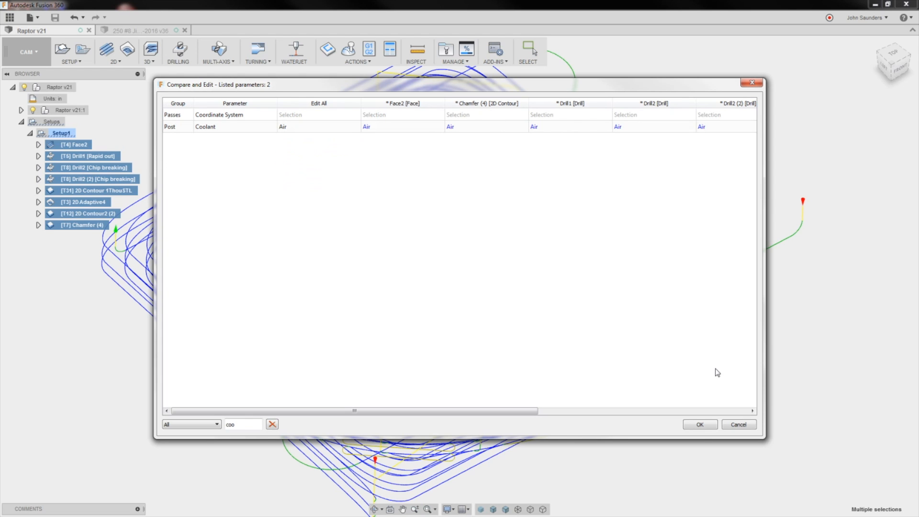
click(699, 424)
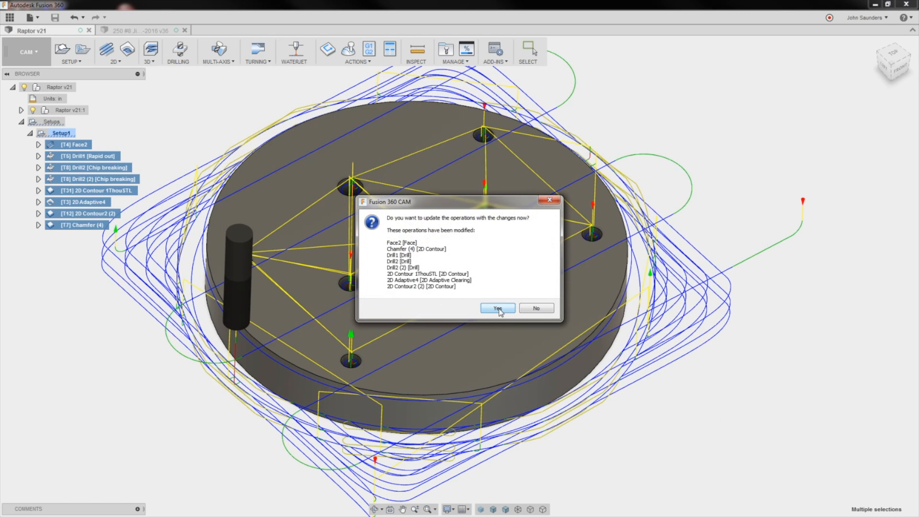
click(546, 311)
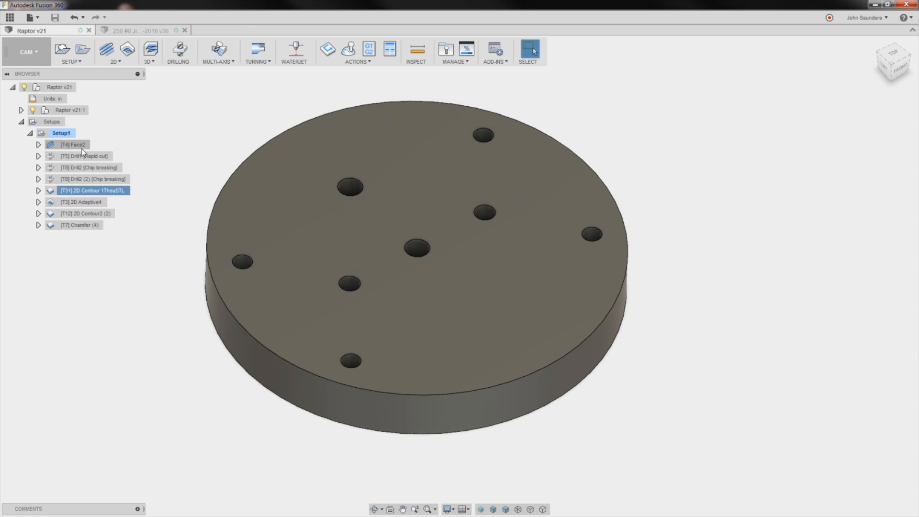
- Show the part in wireframe and inspect the Drill2 toolpath through the holes from the left view
click(81, 148)
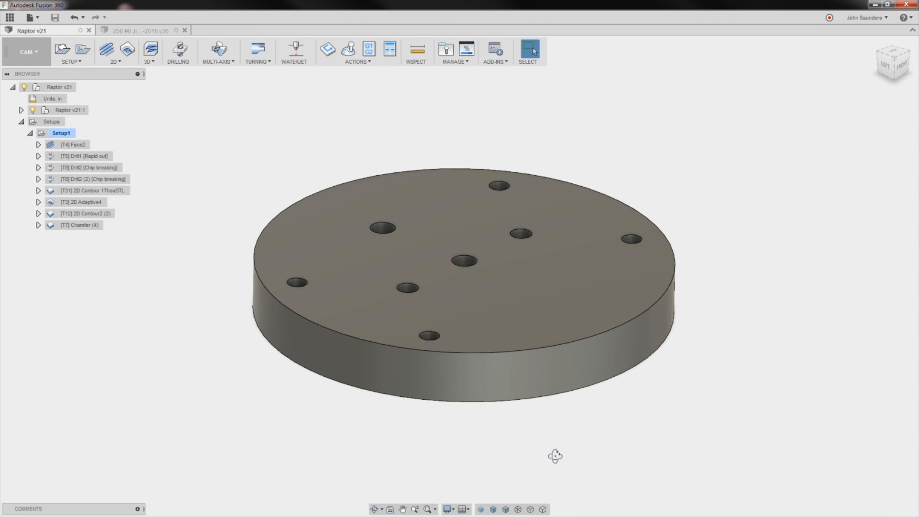
shift+middle_drag(555, 456, 571, 471)
scroll(572, 471, up, 1)
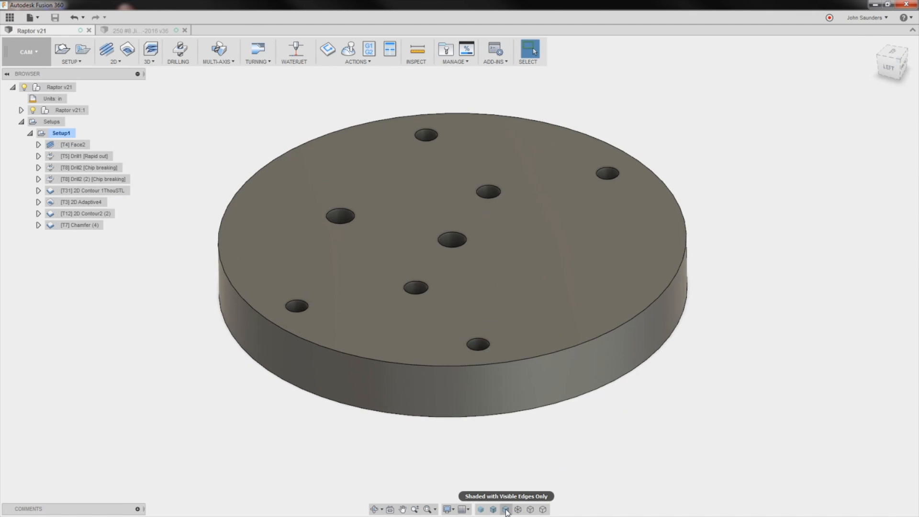
click(518, 509)
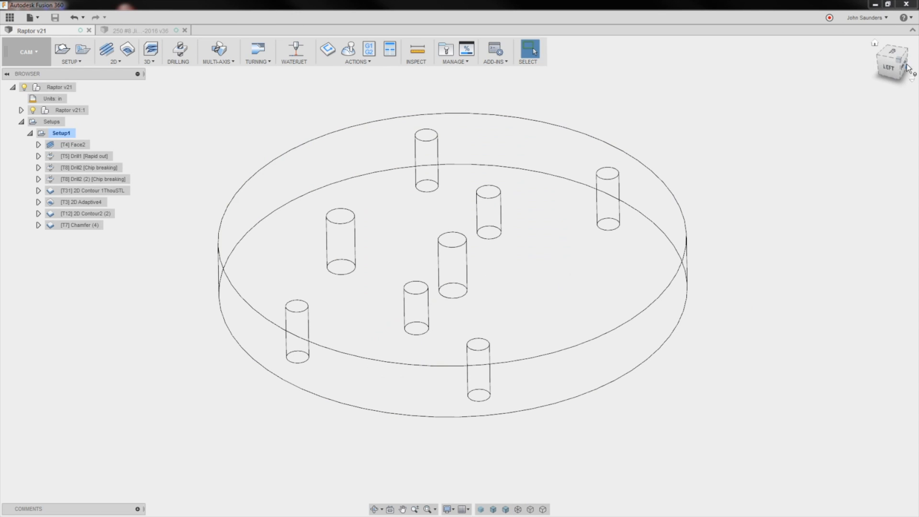
click(92, 170)
scroll(375, 263, up, 3)
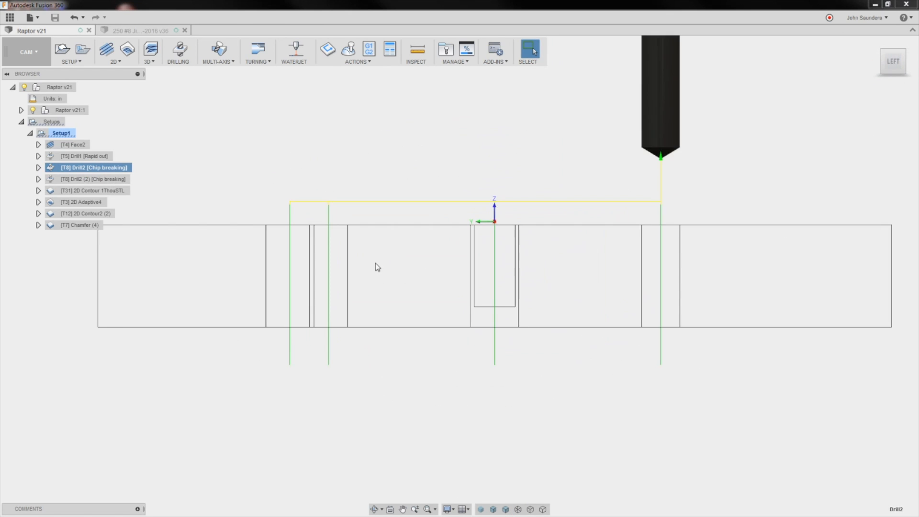
scroll(376, 262, down, 3)
shift+middle_drag(375, 263, 484, 481)
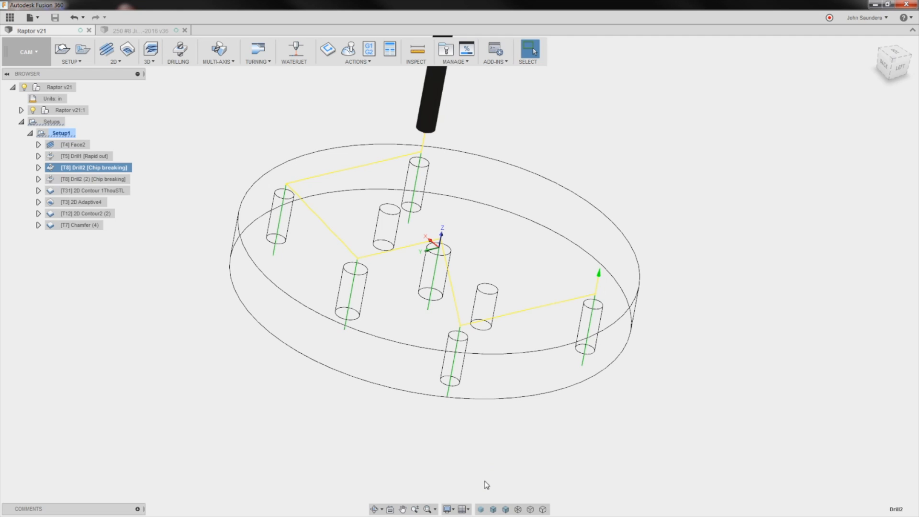
- Return the display to Shaded with Visible Edges Only and look over the available visual styles
click(507, 510)
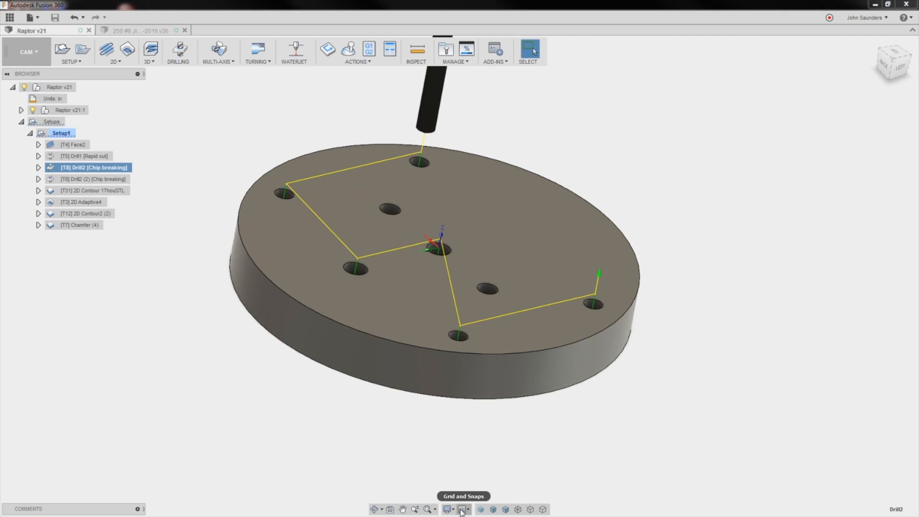
click(453, 509)
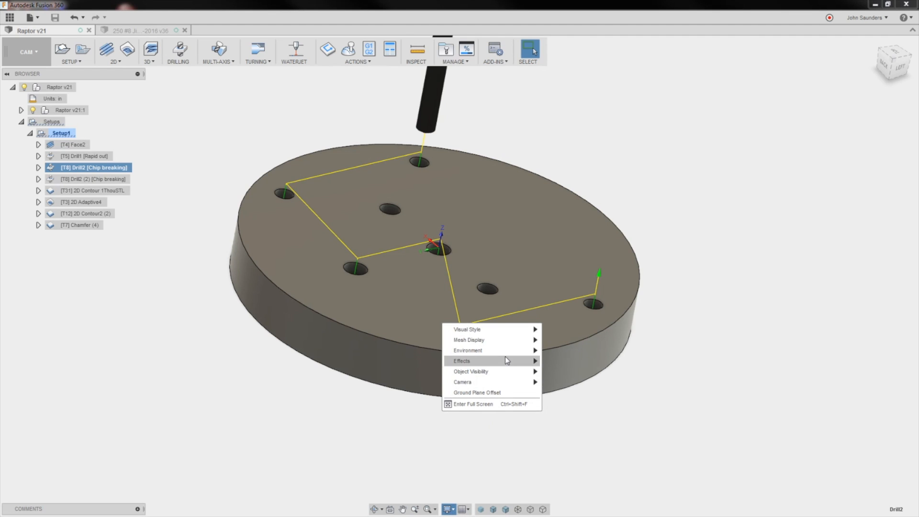
mouse_move(504, 376)
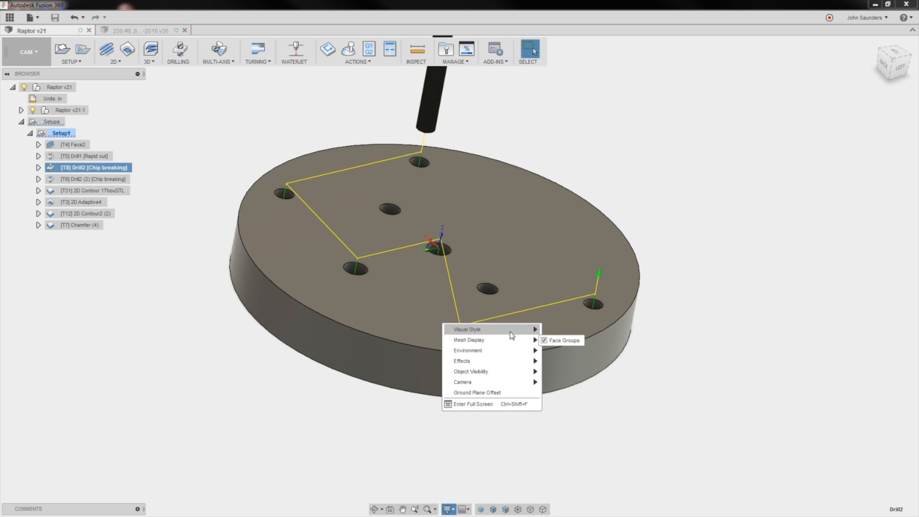
mouse_move(510, 333)
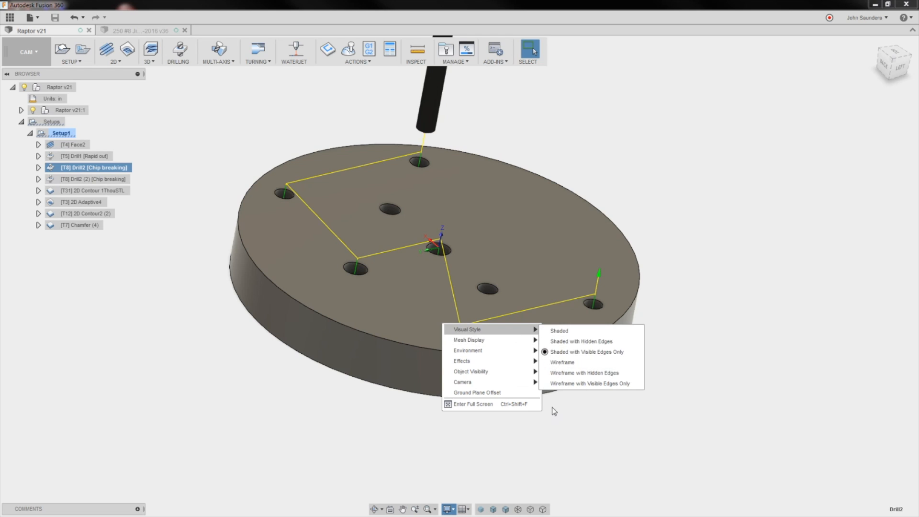
click(666, 437)
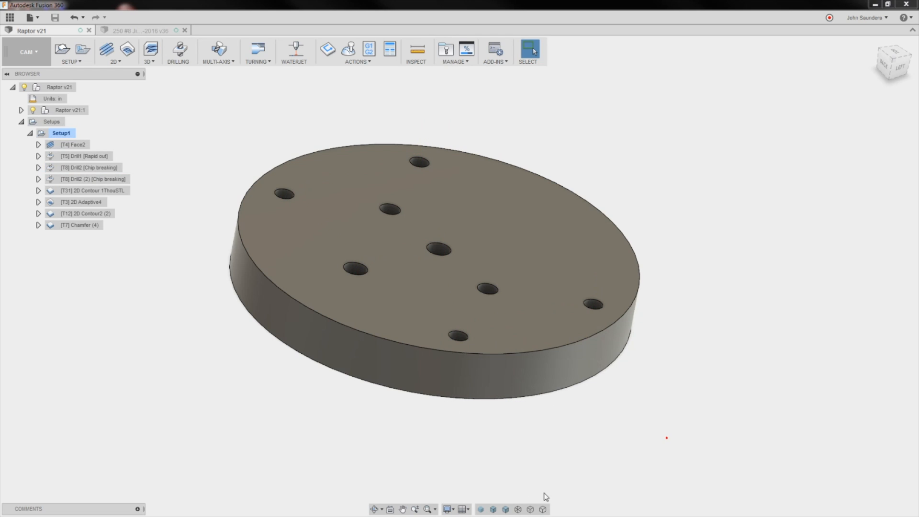
- Switch the part's display back and forth between wireframe and Shaded with Visible Edges Only, ending on the shaded style
click(517, 511)
click(505, 510)
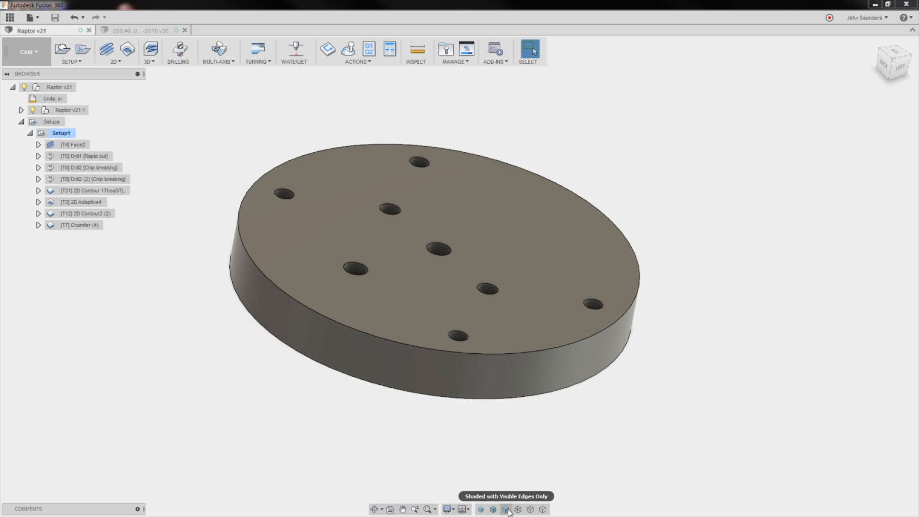
click(517, 509)
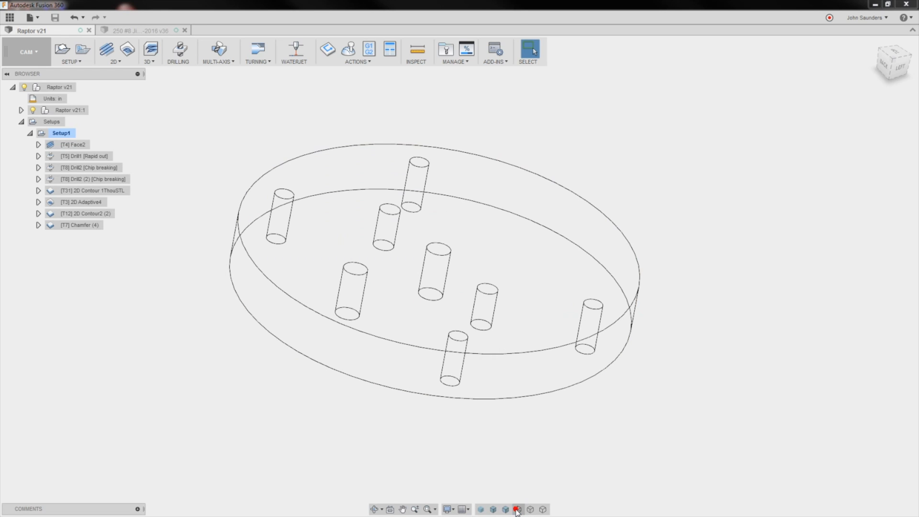
click(507, 510)
click(517, 509)
click(505, 509)
click(518, 509)
middle_drag(363, 264, 414, 260)
click(505, 509)
shift+middle_drag(414, 223, 414, 224)
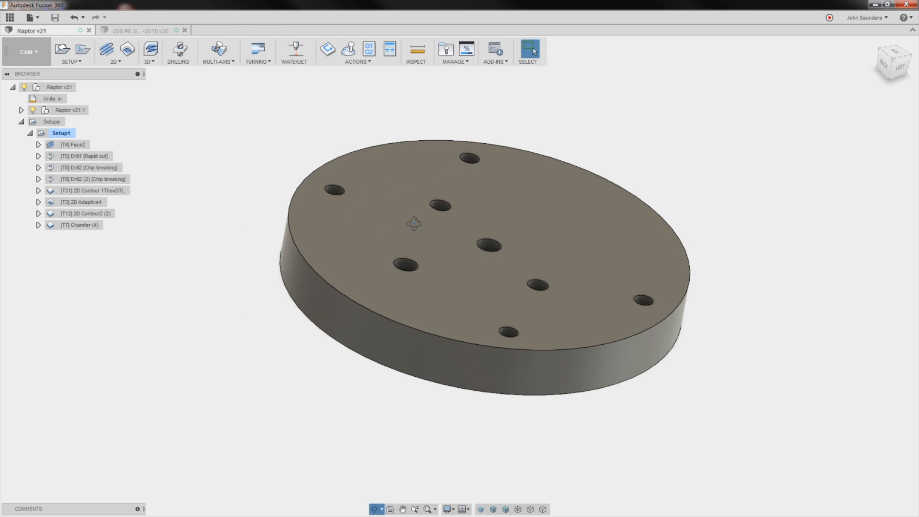
- Open the CAM Tool Library and view the local libraries DELETE, SMW_Aluminum, VM3, SMW_Steel and SMW_Tormach_ALU_Master
click(445, 49)
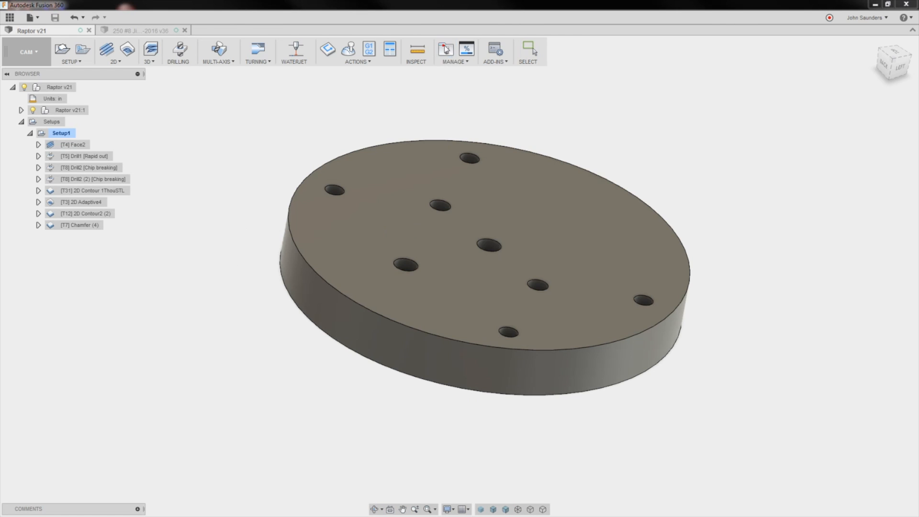
click(212, 218)
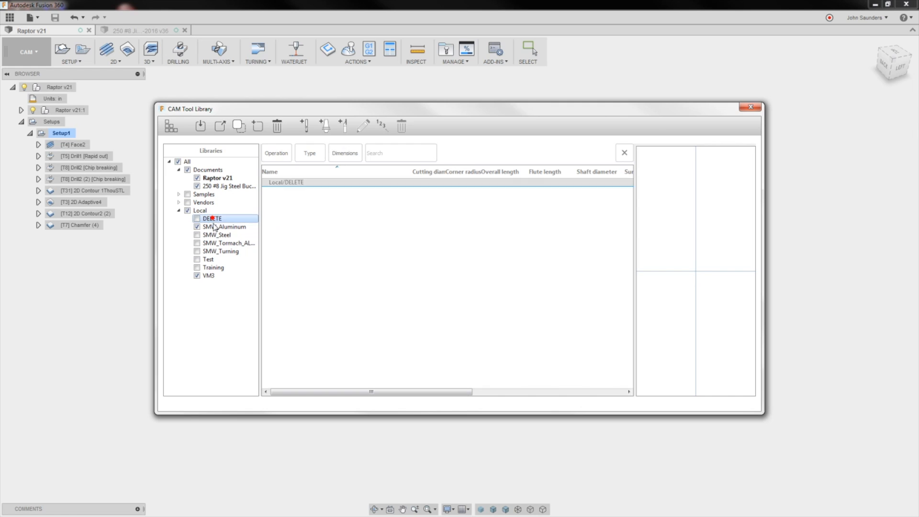
click(217, 227)
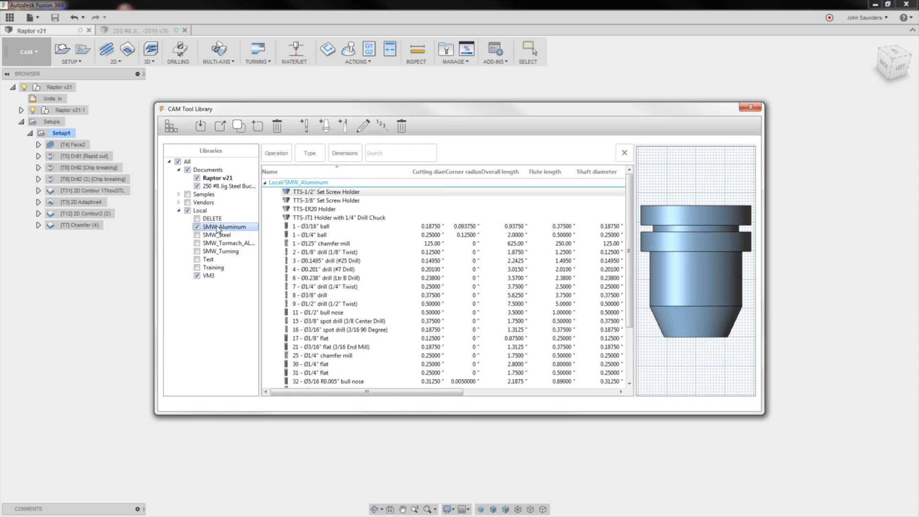
click(216, 276)
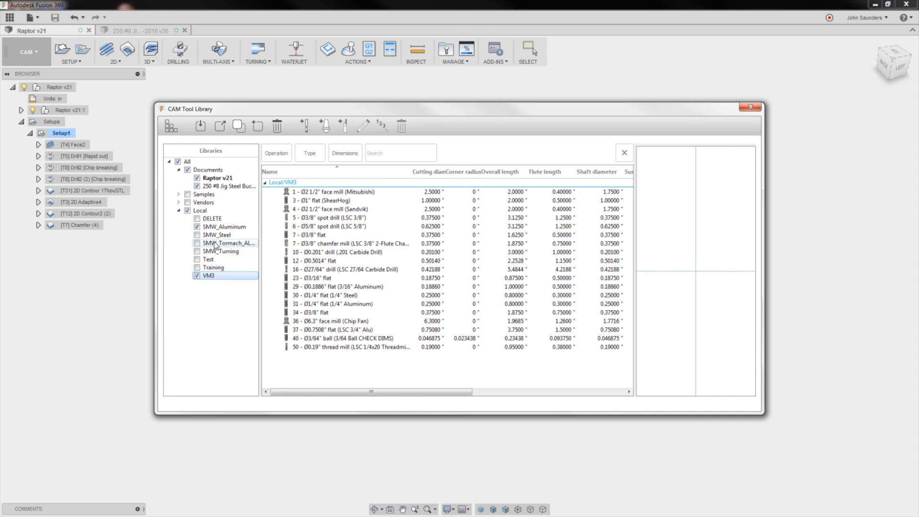
click(213, 228)
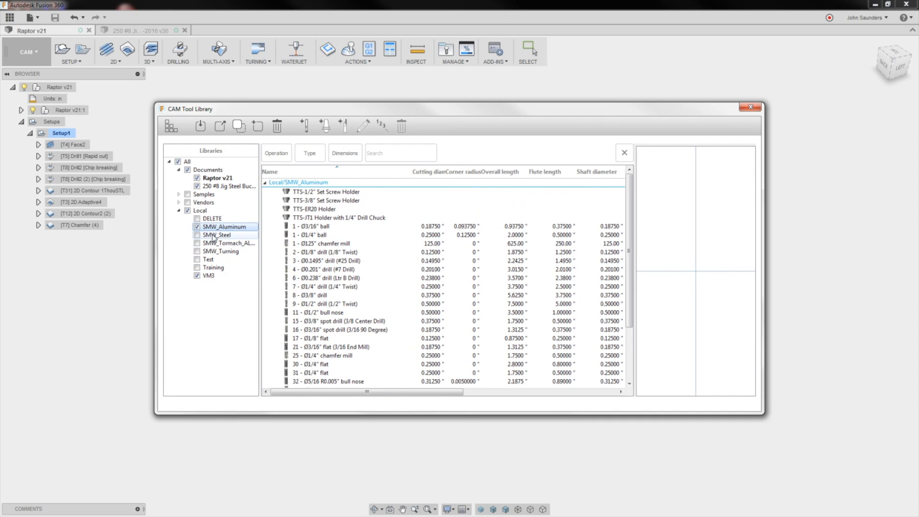
click(213, 235)
click(213, 243)
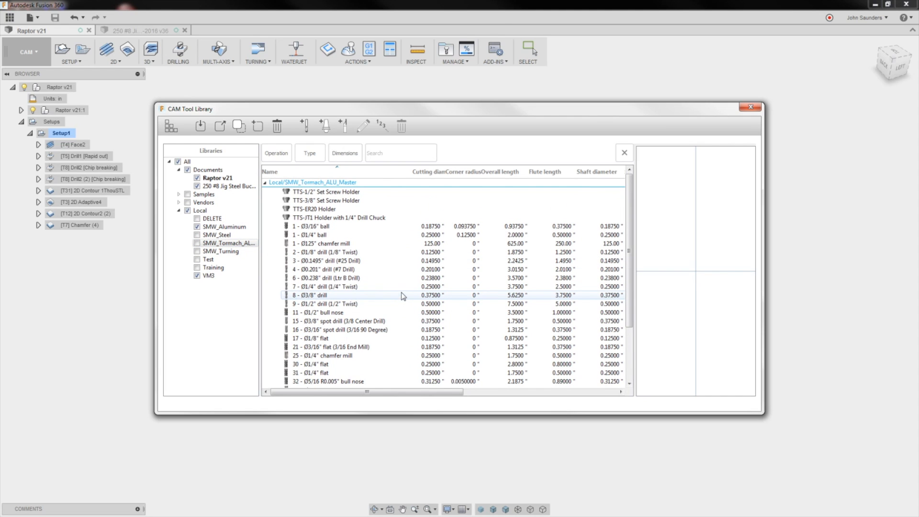
- Switch to the 250 #8 Jig Steel Bucker document and view its tools in the CAM Tool Library, including the unused Ø1/4" flat (1/4" Steel)
click(750, 109)
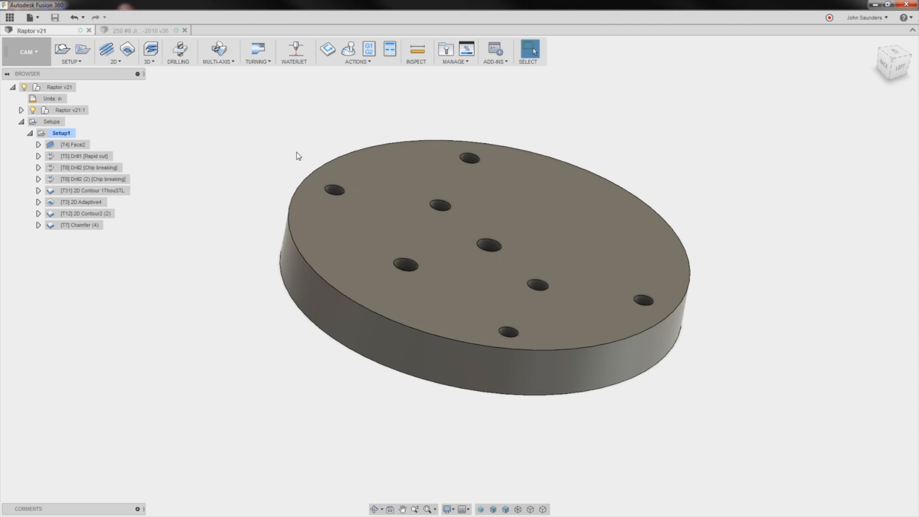
click(142, 29)
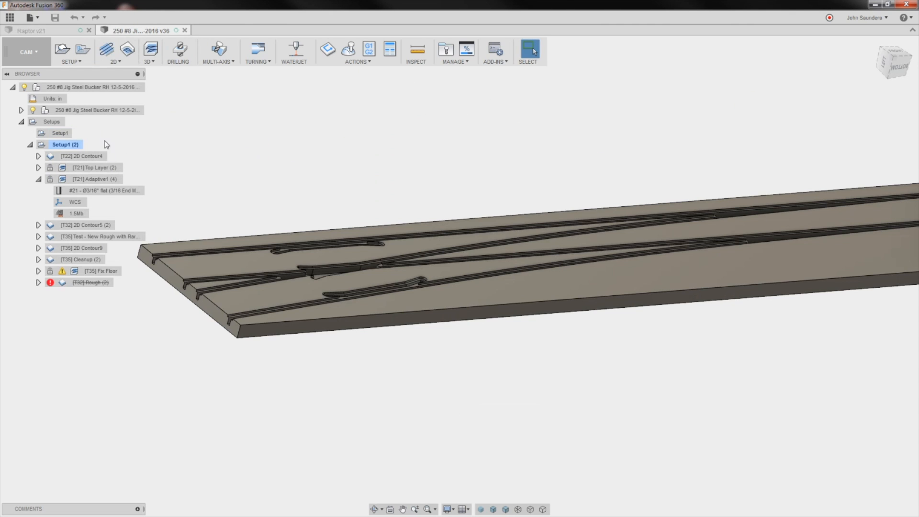
click(69, 147)
click(446, 54)
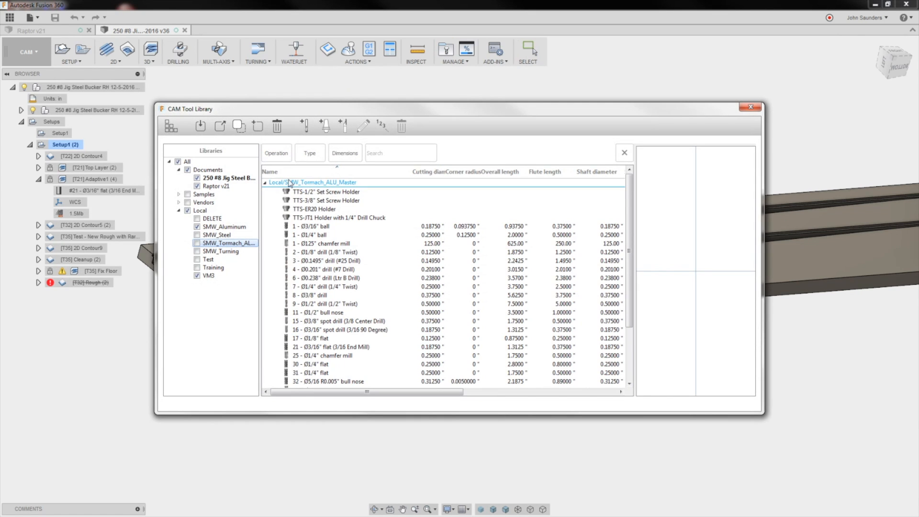
click(225, 177)
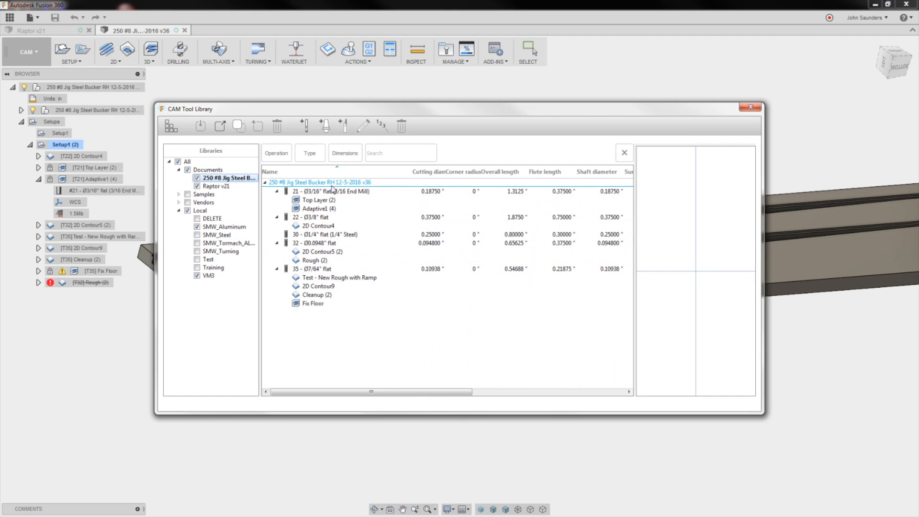
click(321, 234)
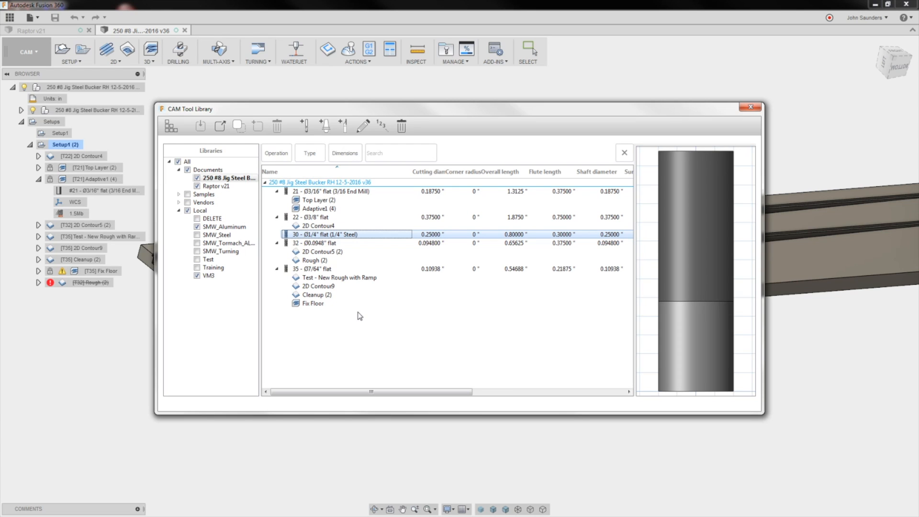
- Review the tools without operations in the Raptor v21 document library and remove its unused tools
click(234, 178)
click(229, 186)
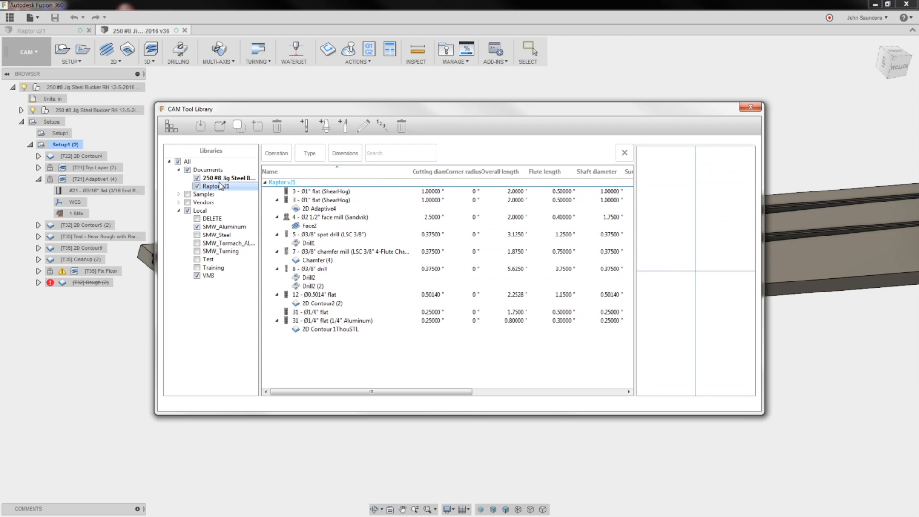
click(332, 192)
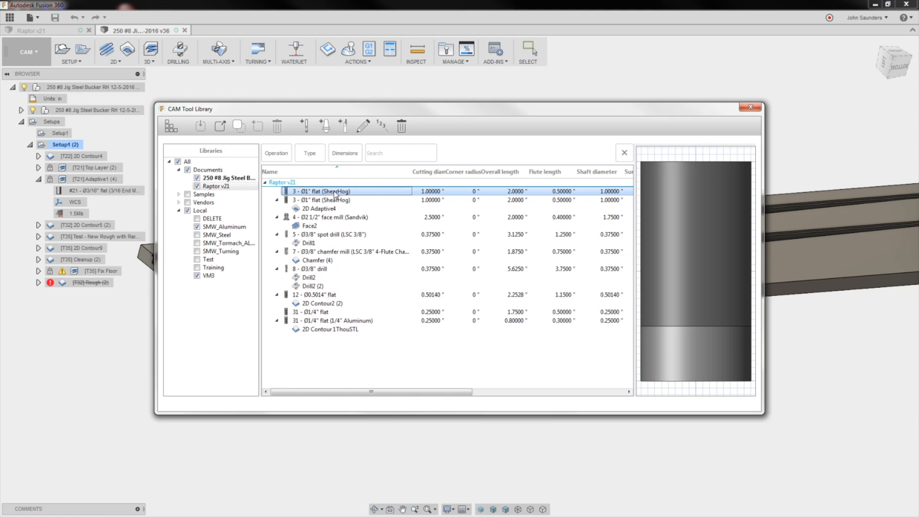
click(334, 199)
click(321, 209)
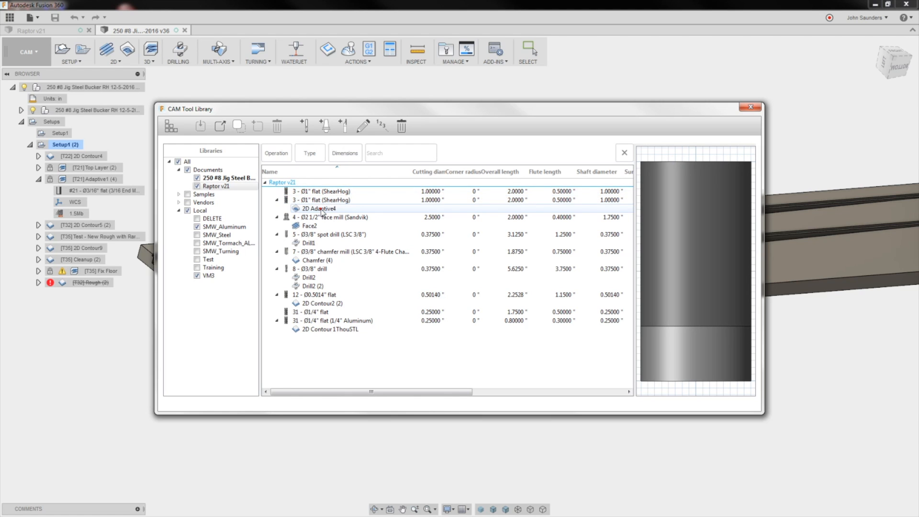
click(328, 192)
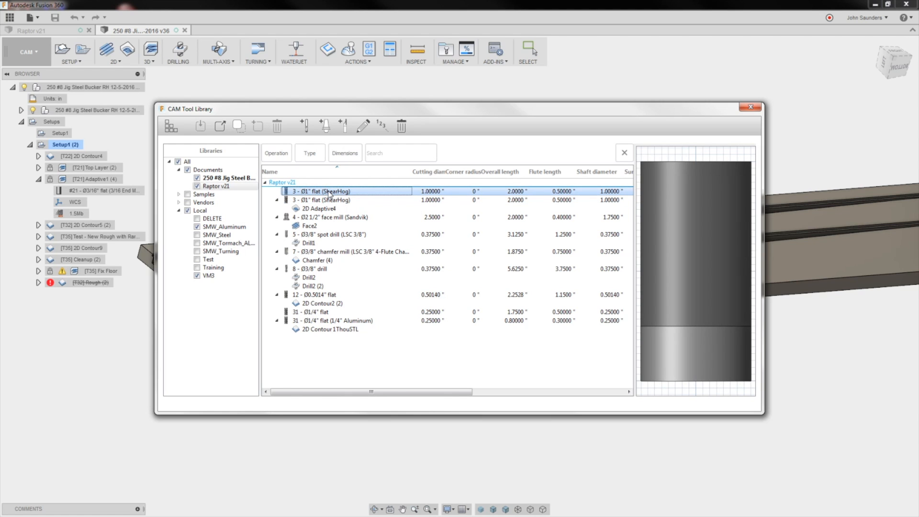
click(326, 312)
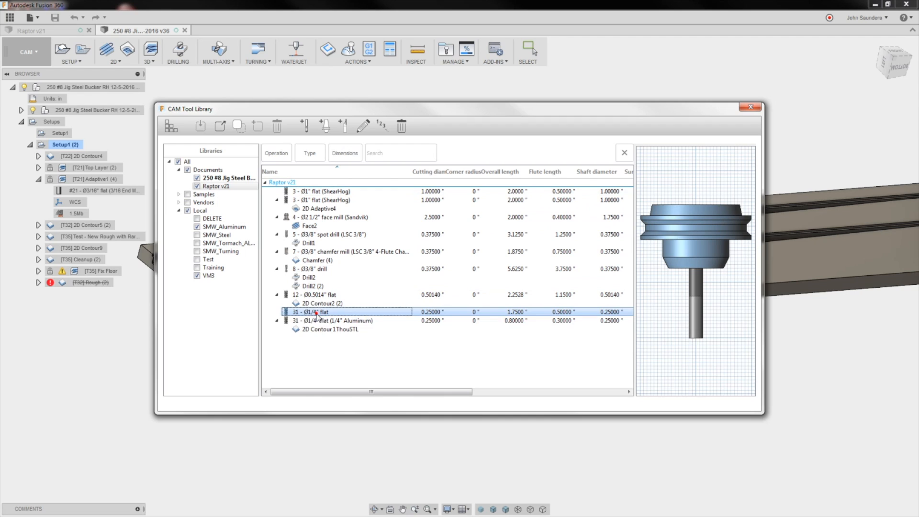
right_click(337, 349)
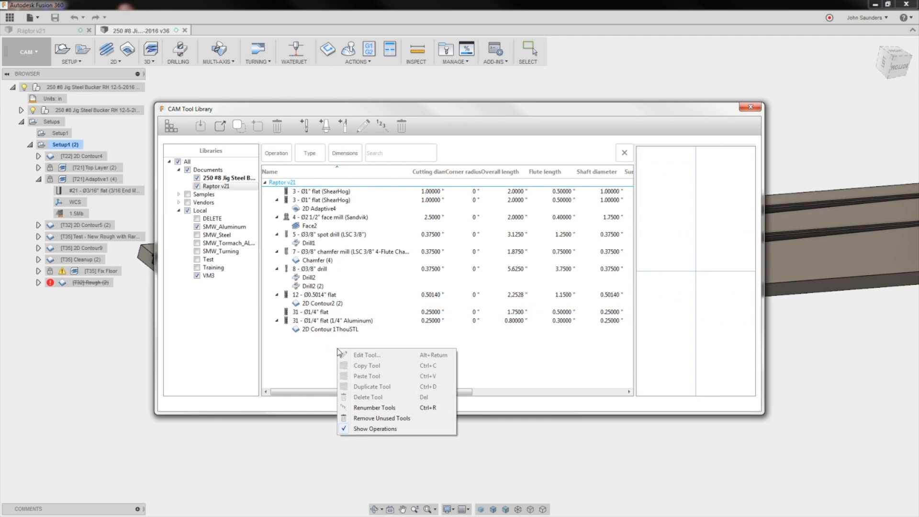
click(372, 419)
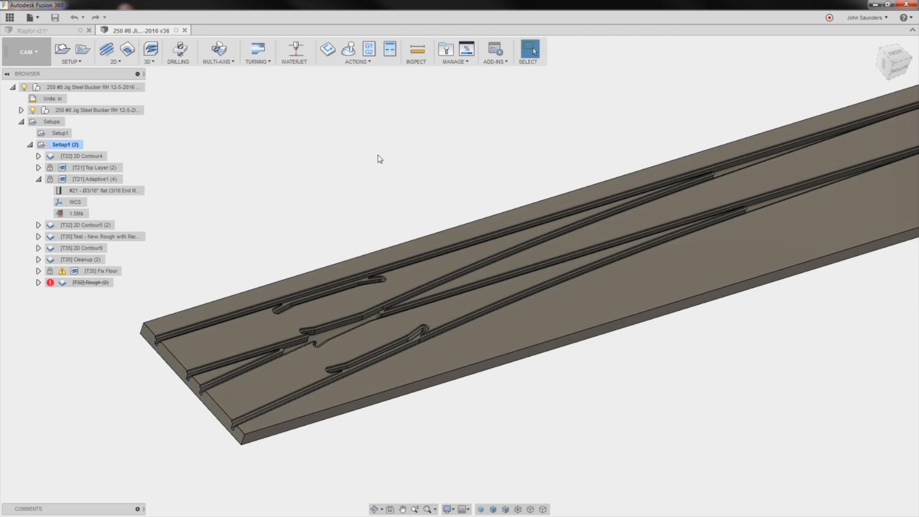
- Search the CAM Toolbox for "adap", move between Adaptive Clearing and 2D Adaptive Clearing in the results, and dismiss the toolbox
scroll(377, 156, down, 3)
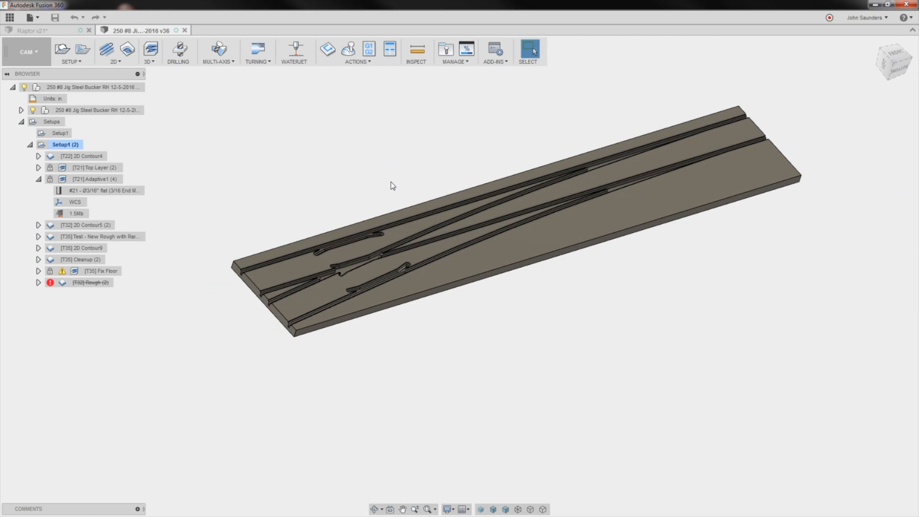
shift+middle_drag(391, 182, 398, 147)
scroll(398, 148, up, 2)
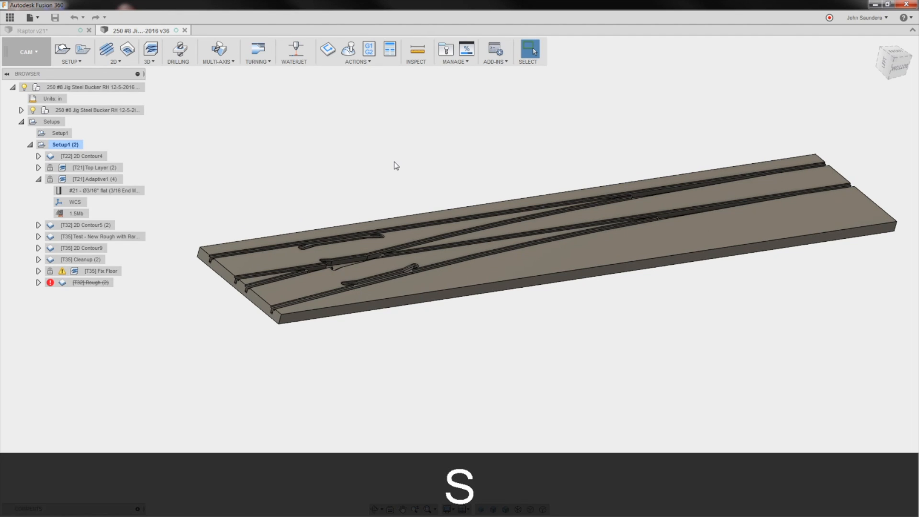
text(s)
text(adap)
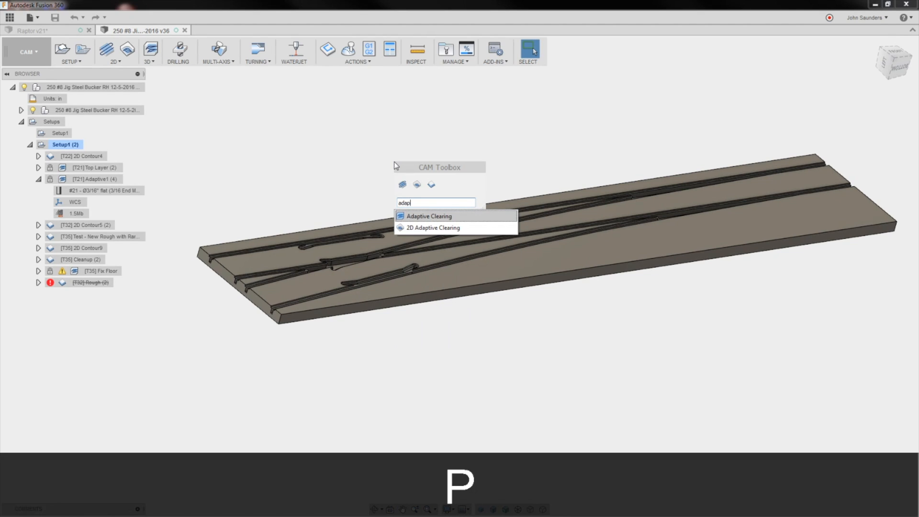
key(Down)
key(Up)
key(Down)
key(Up)
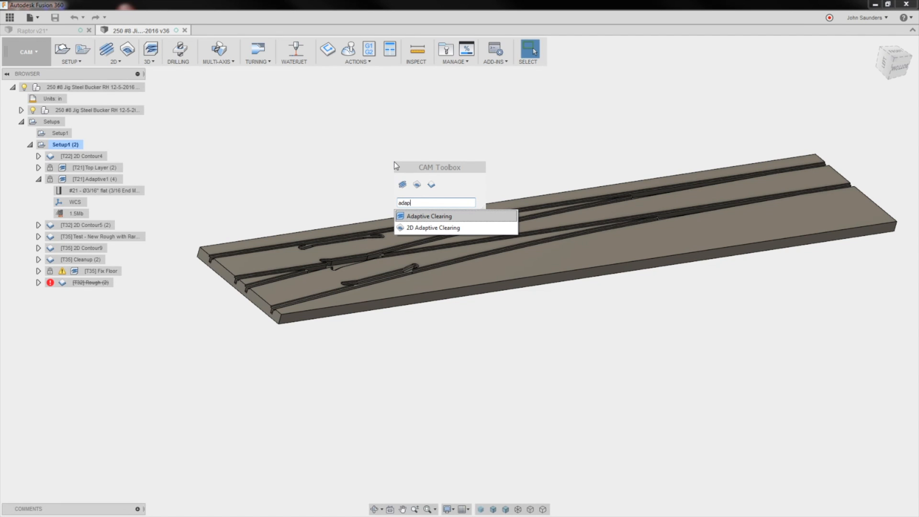
key(Down)
key(Escape)
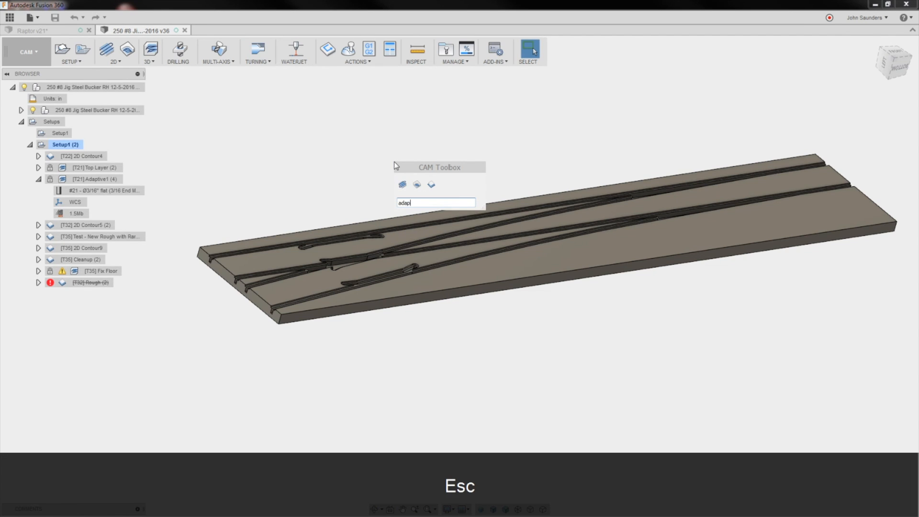
key(Escape)
- Search the CAM Toolbox for "post", open the Post Process settings for viewing, and close them without posting
key(s)
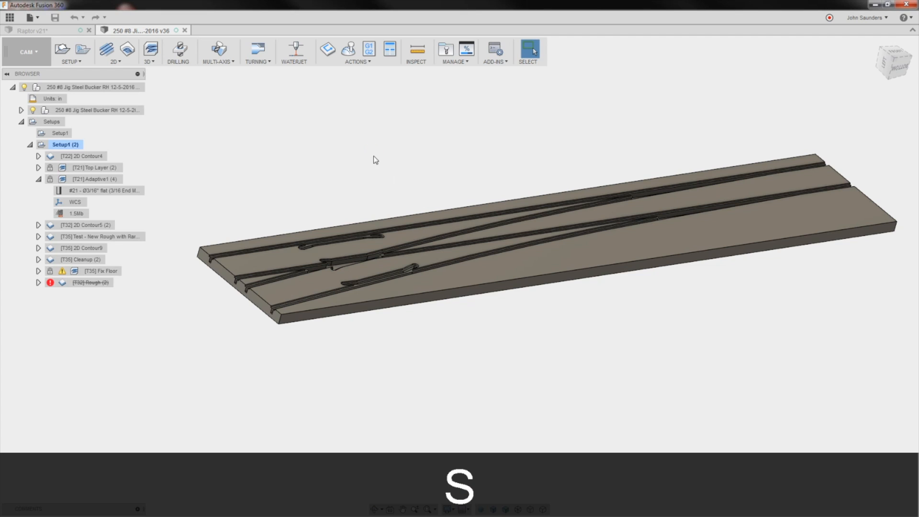
key(s)
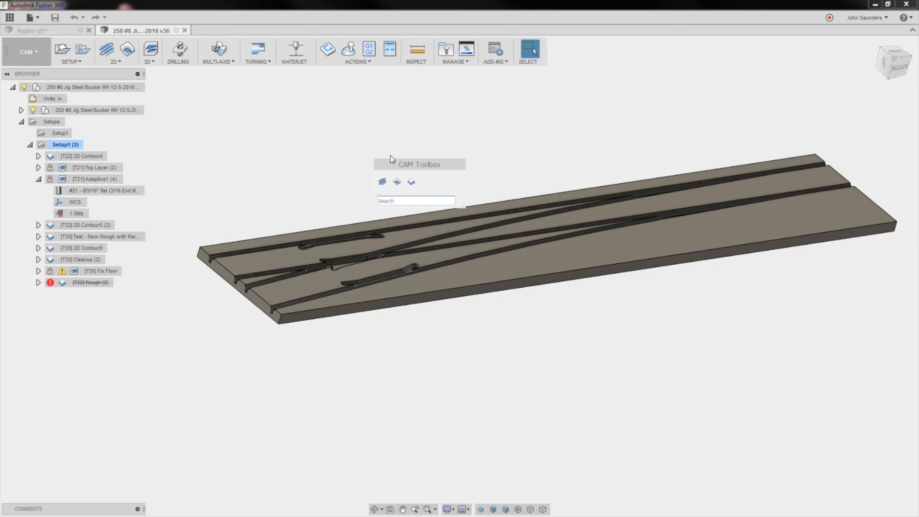
text(post)
key(Return)
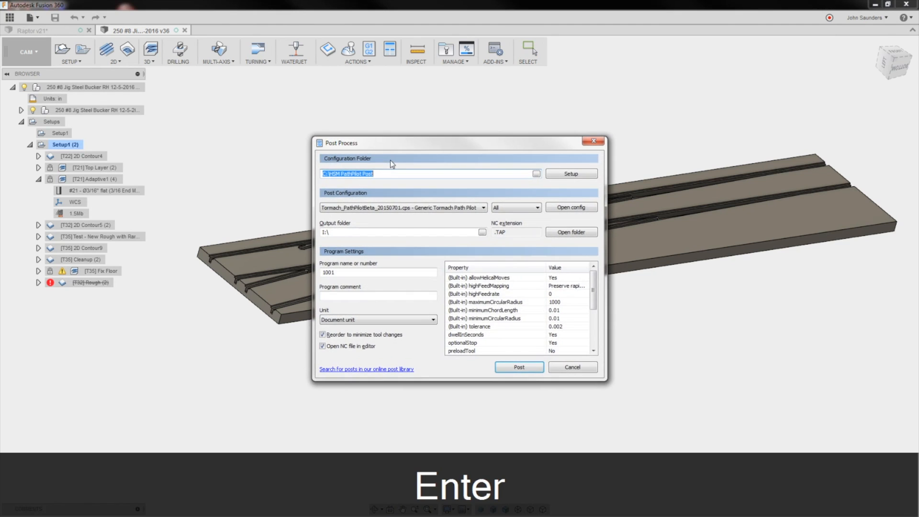
key(Escape)
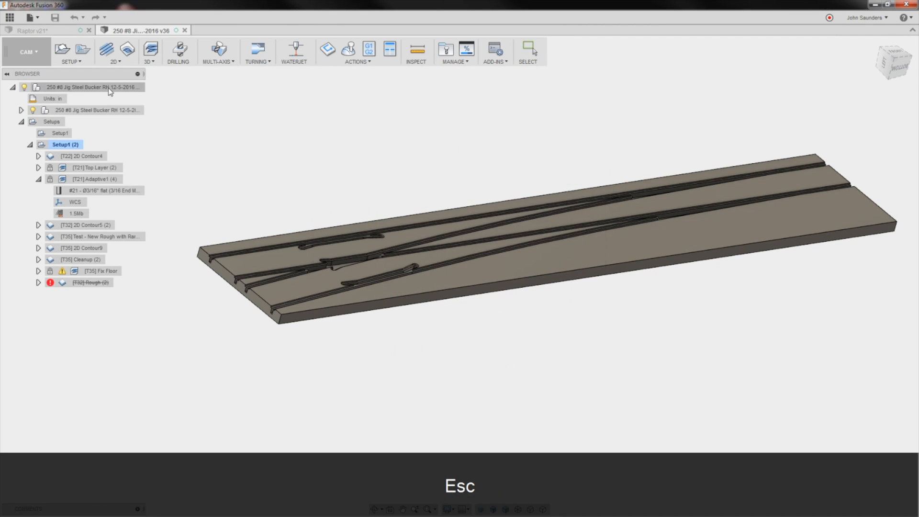
- Switch to the Model workspace, search its toolbox for "rev" to find Revolve, and return to the CAM workspace
click(29, 52)
click(28, 72)
text(s)
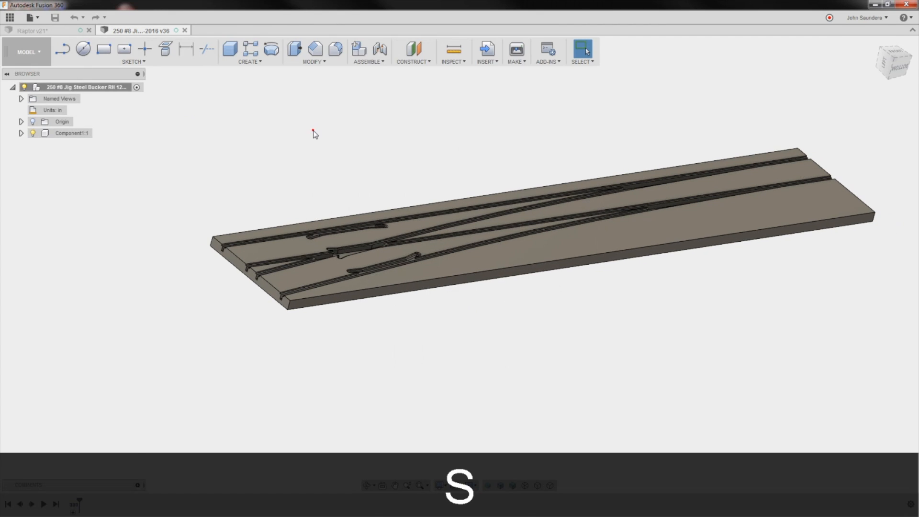
text(rev)
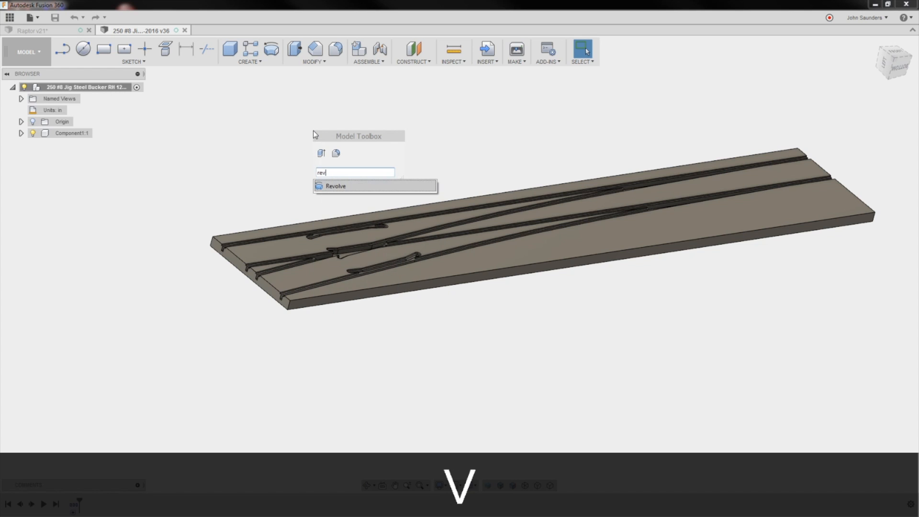
click(42, 53)
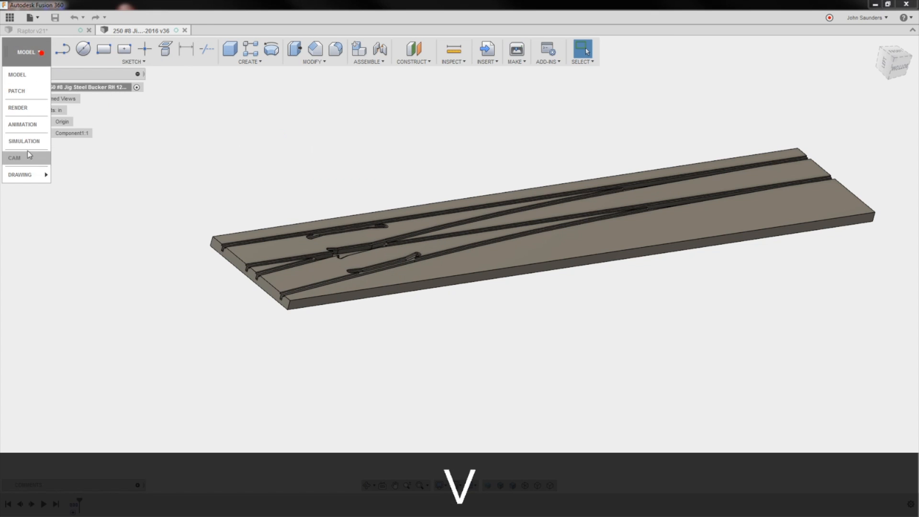
click(27, 153)
key(s)
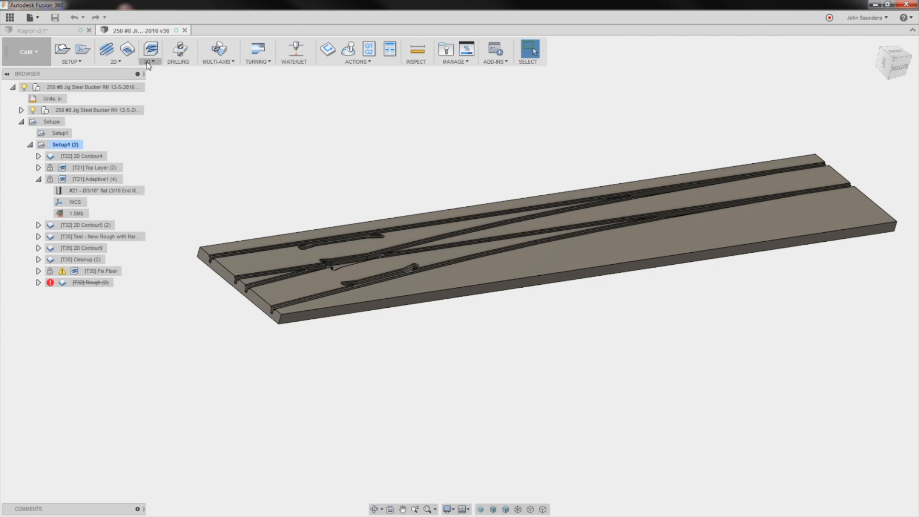
key(s)
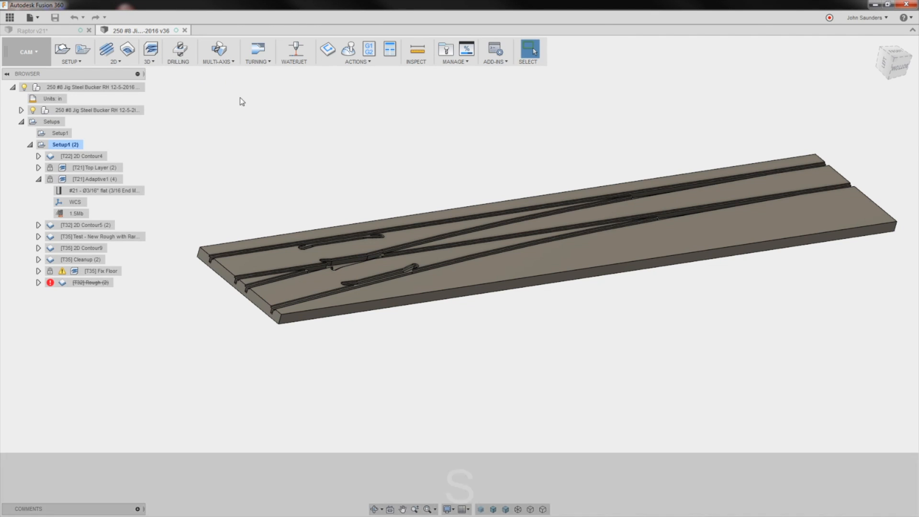
click(151, 49)
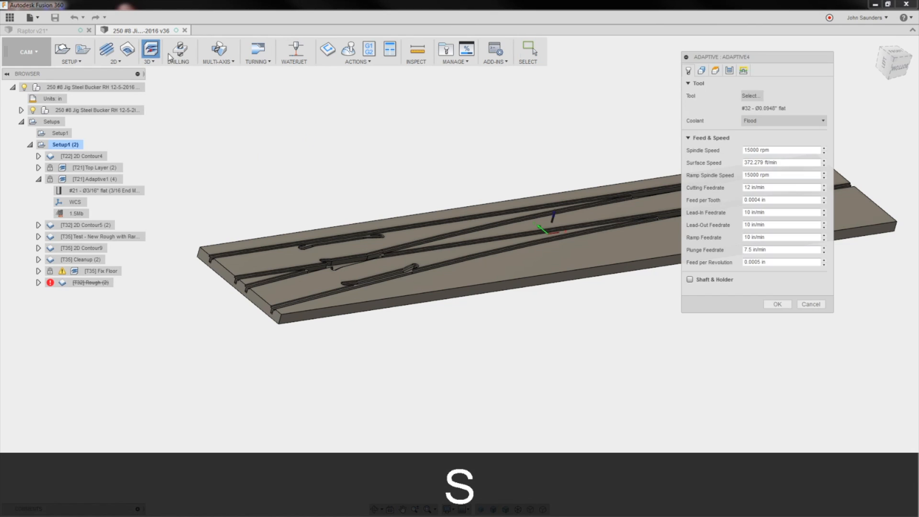
key(Escape)
- Search the CAM Toolbox for "dr" and add the Drill command to the toolbox shortcuts
text(s)
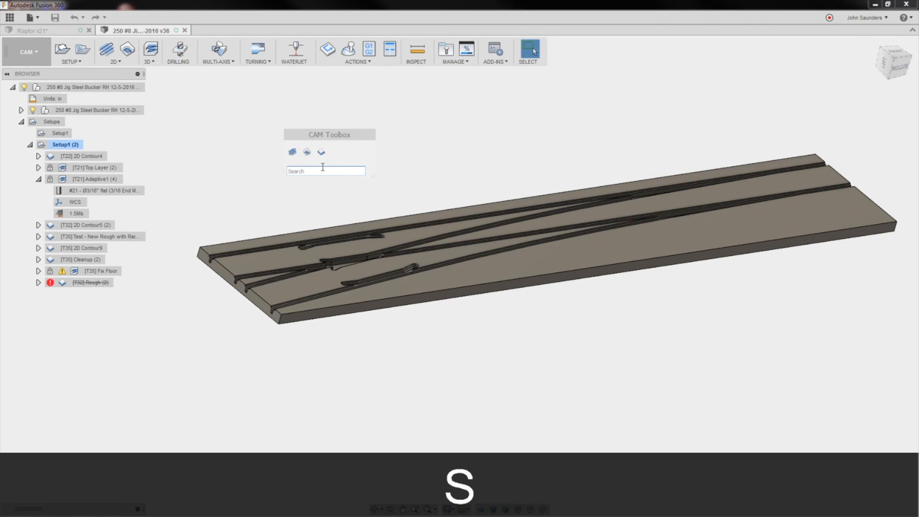
text(dr)
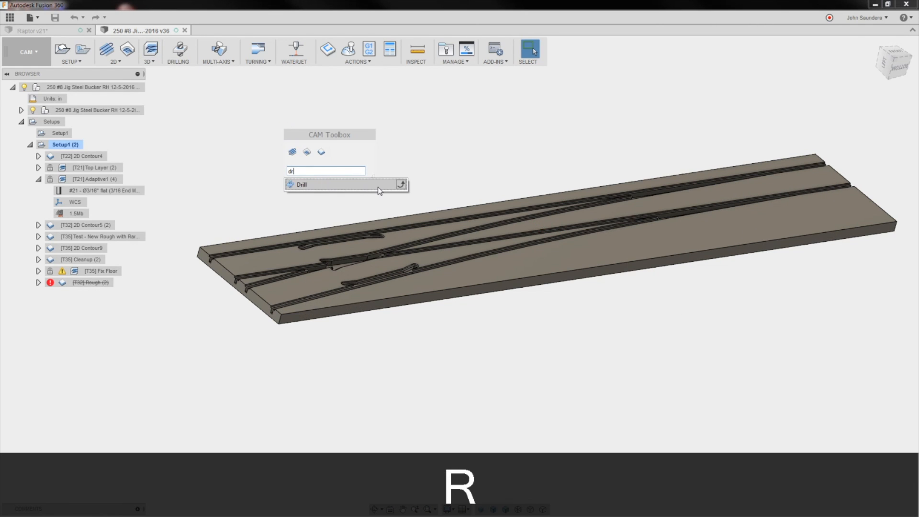
click(400, 184)
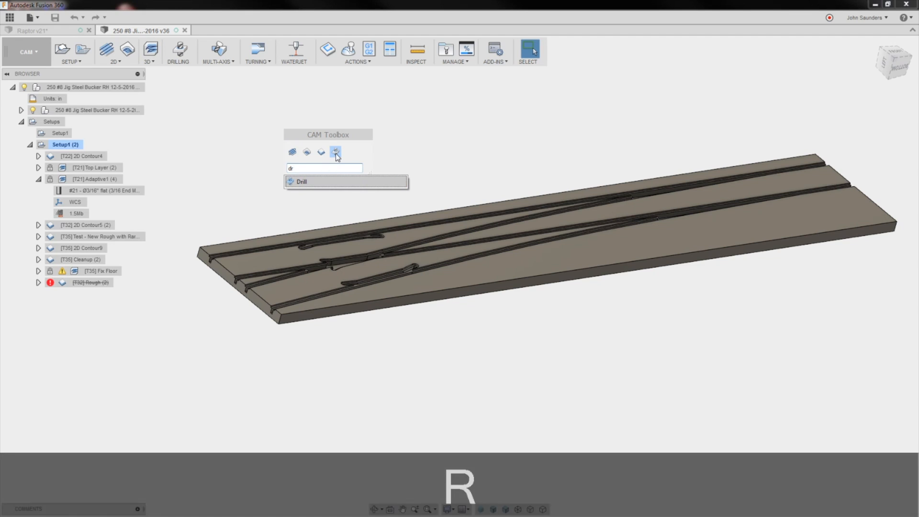
click(452, 134)
- Reopen the CAM Toolbox to check the added Drill shortcut, search for "dril", and dismiss the toolbox
key(s)
key(Tab)
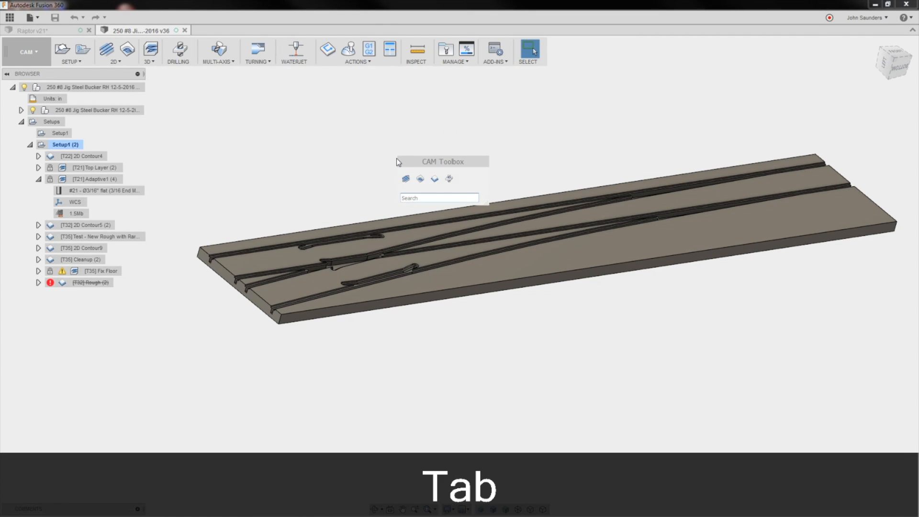
click(308, 149)
key(s)
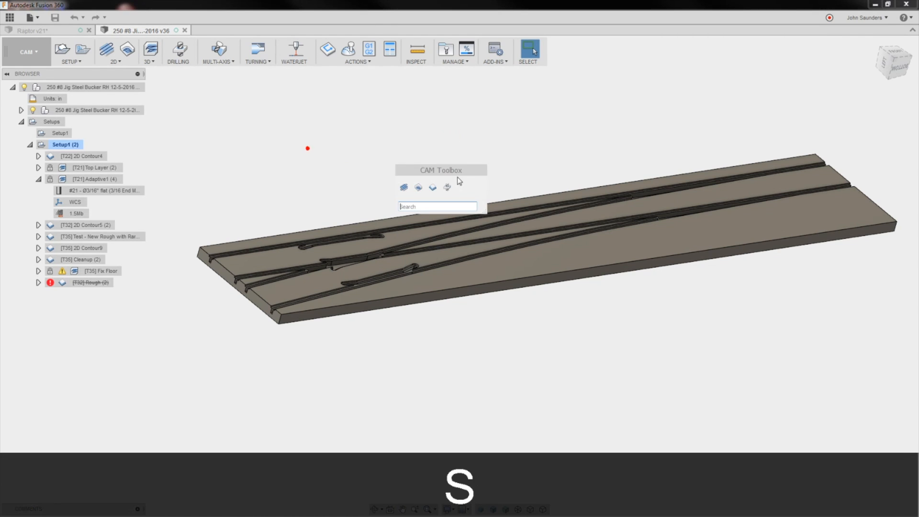
click(308, 155)
text(s)
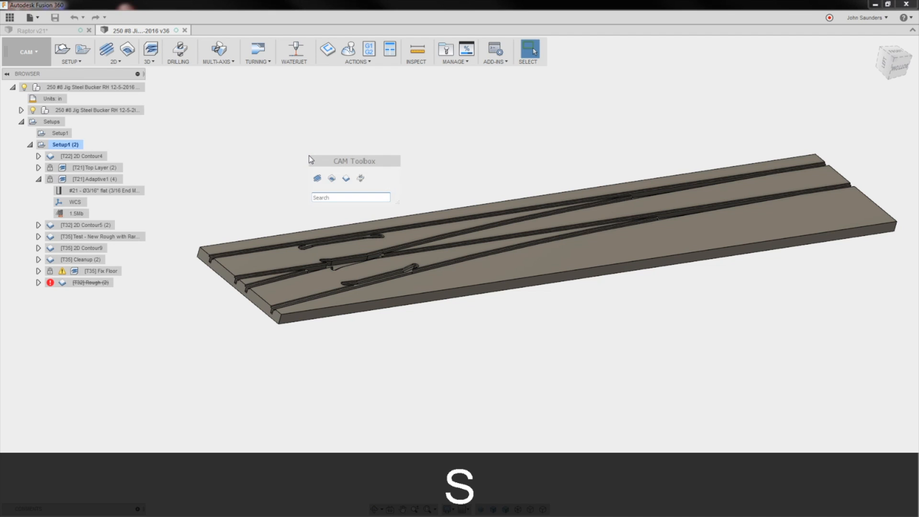
text(dril)
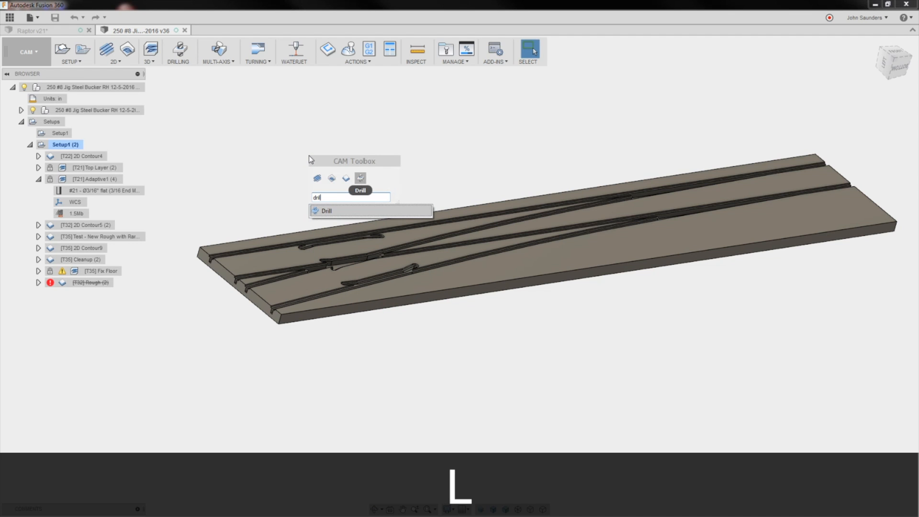
key(Escape)
- Display the Adaptive1 (4) toolpath and examine it closely at the open slot end of the jig
click(96, 179)
scroll(232, 308, up, 6)
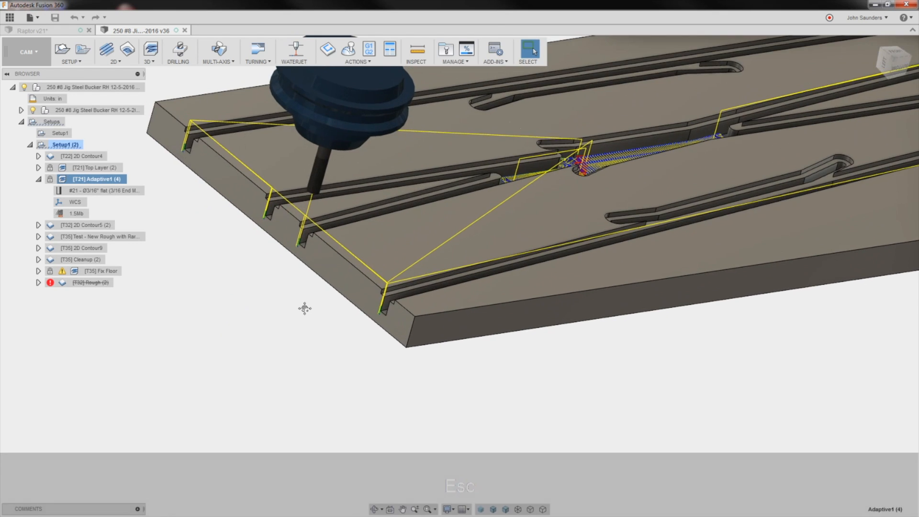
shift+middle_drag(304, 308, 351, 281)
scroll(348, 273, up, 8)
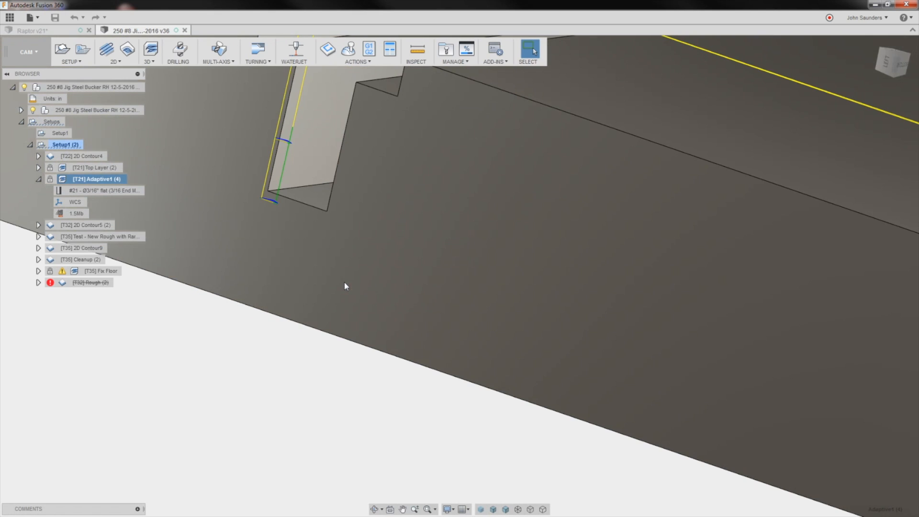
- Display the Cleanup (2) toolpath and examine its passes at the open end of the slot
click(86, 259)
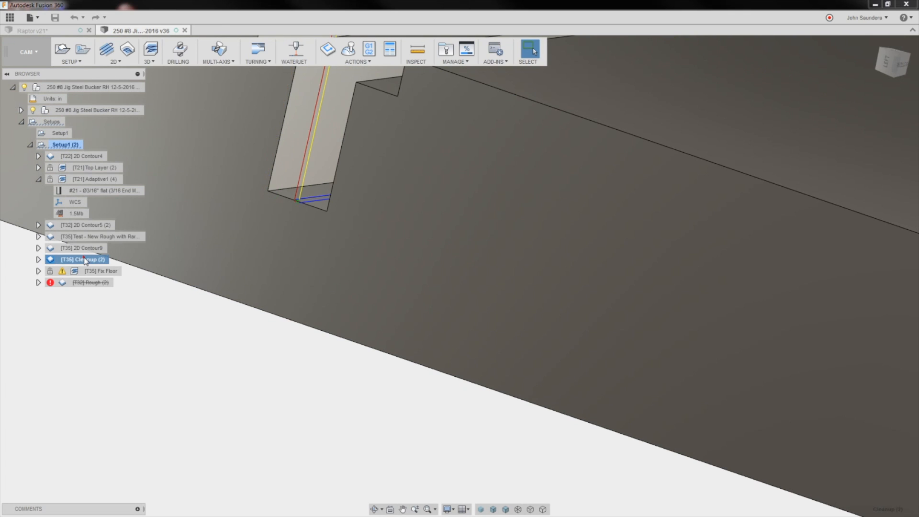
scroll(267, 254, down, 4)
shift+middle_drag(311, 221, 292, 364)
scroll(301, 299, down, 2)
shift+middle_drag(302, 299, 353, 305)
scroll(353, 301, up, 3)
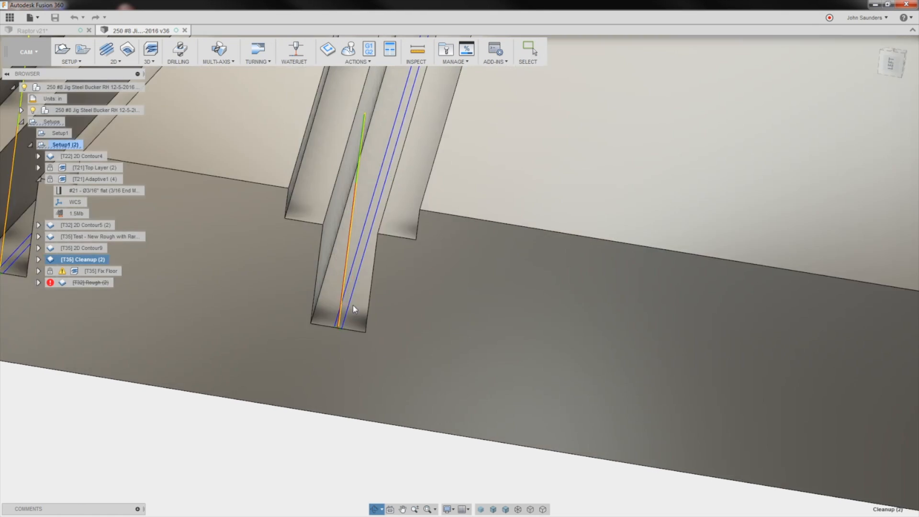
scroll(353, 309, up, 5)
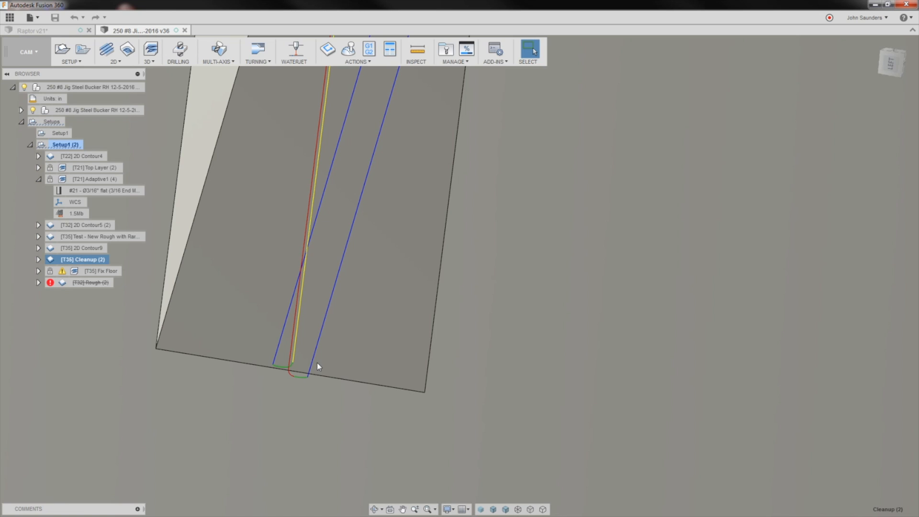
- Simulate the Cleanup (2) operation with the stock hidden and the toolpath mode set to All toolpath
click(349, 50)
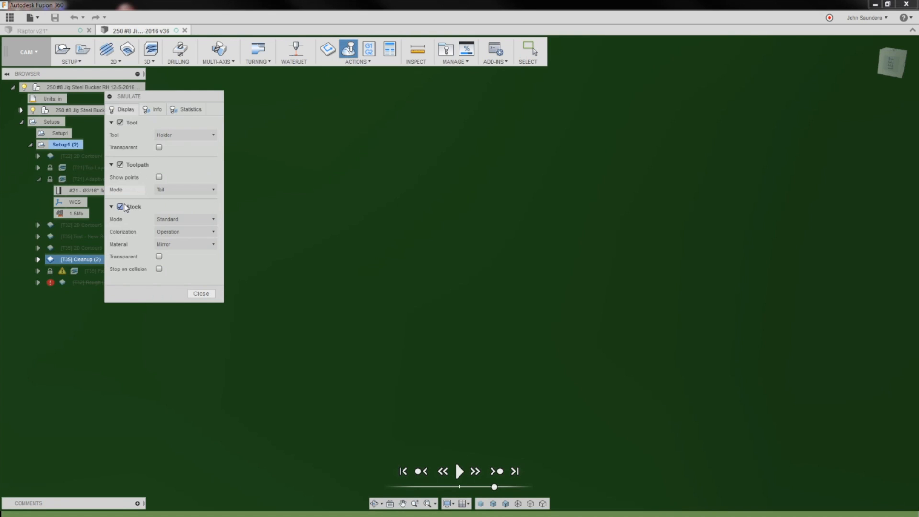
click(122, 207)
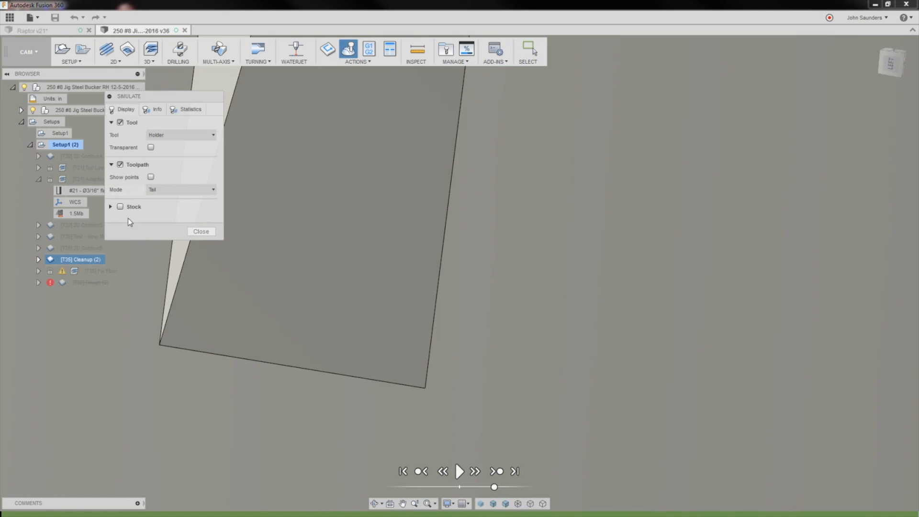
click(172, 190)
click(171, 202)
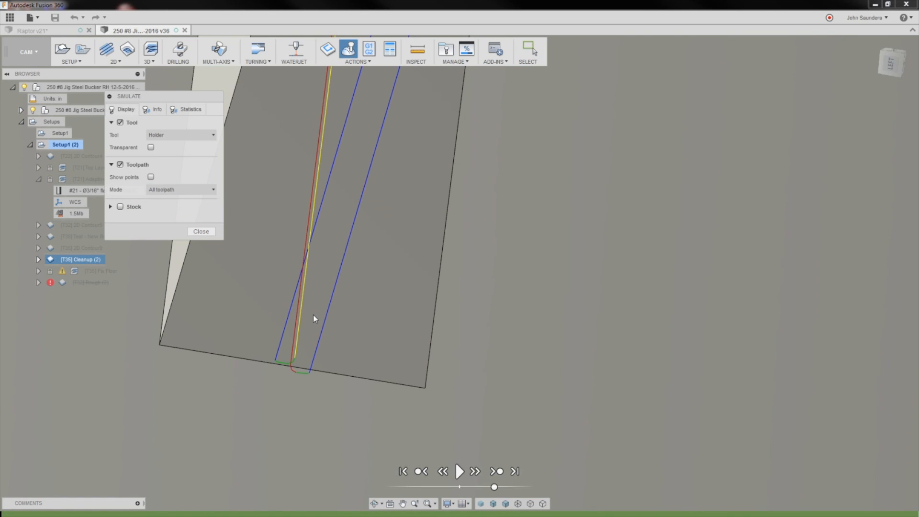
scroll(330, 383, down, 5)
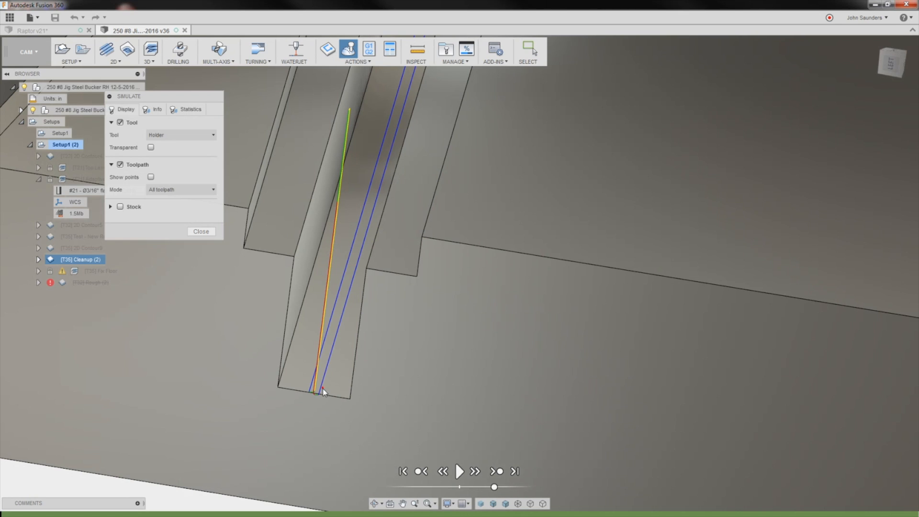
- Examine how the simulated tool sits in the slot from the left side view and at an angle
scroll(318, 392, up, 3)
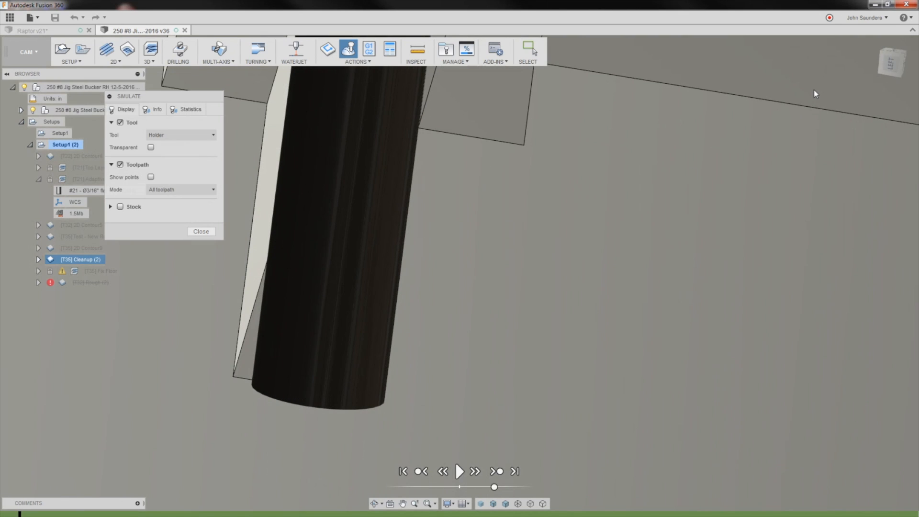
click(889, 68)
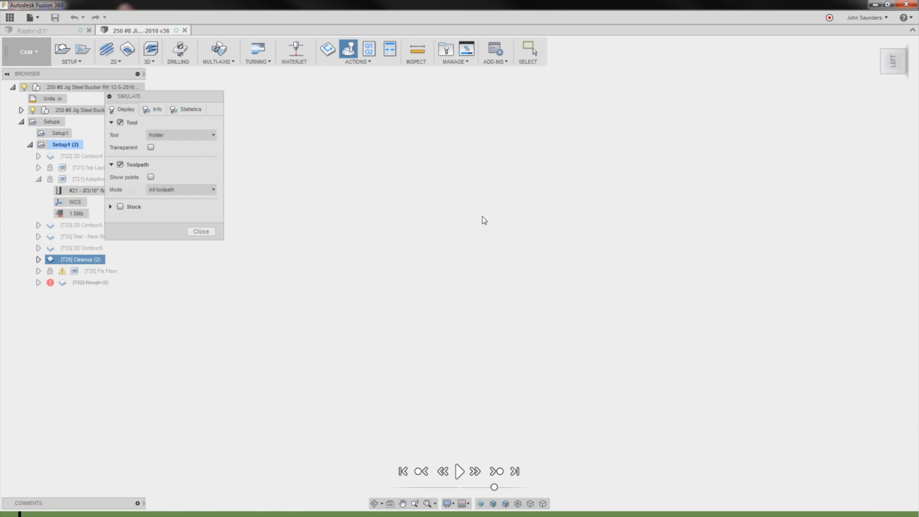
scroll(479, 383, down, 2)
middle_click(519, 225)
middle_click(519, 225)
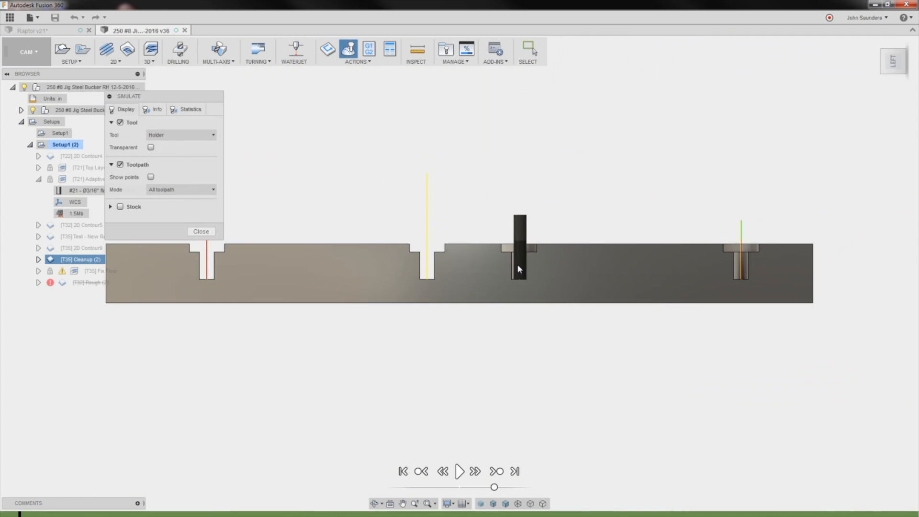
scroll(519, 268, up, 4)
shift+middle_drag(533, 268, 480, 367)
scroll(498, 360, down, 2)
scroll(481, 334, up, 5)
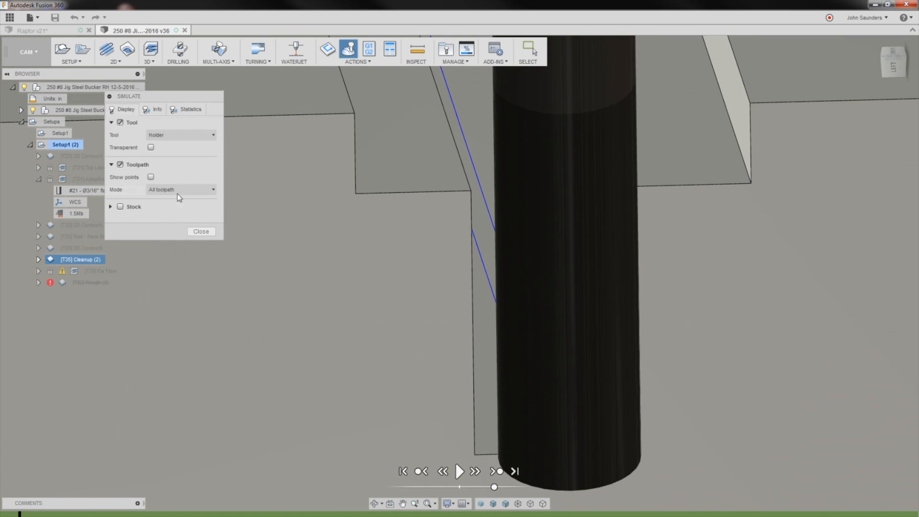
- Make the simulated tool transparent
click(158, 136)
click(159, 136)
click(150, 148)
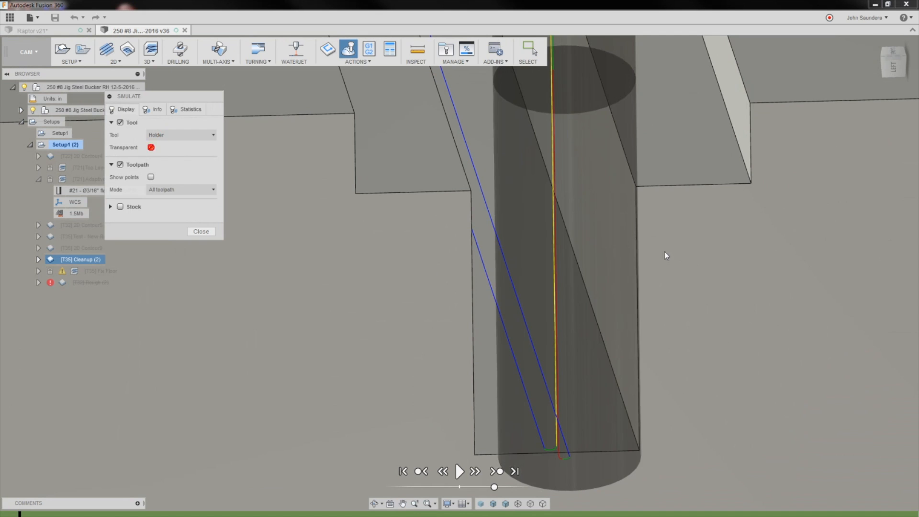
- Examine the transparent tool against the slot walls and floor from the left side view and slightly rotated
click(896, 67)
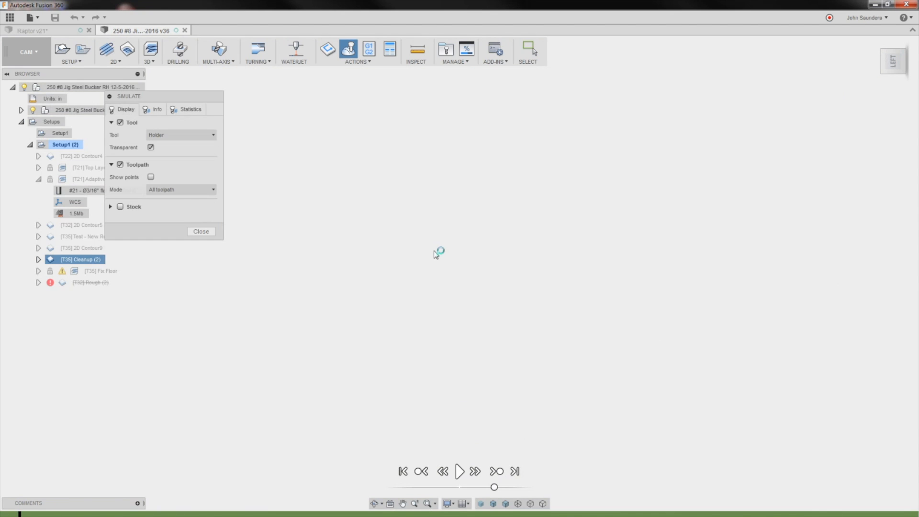
shift+middle_drag(433, 251, 433, 125)
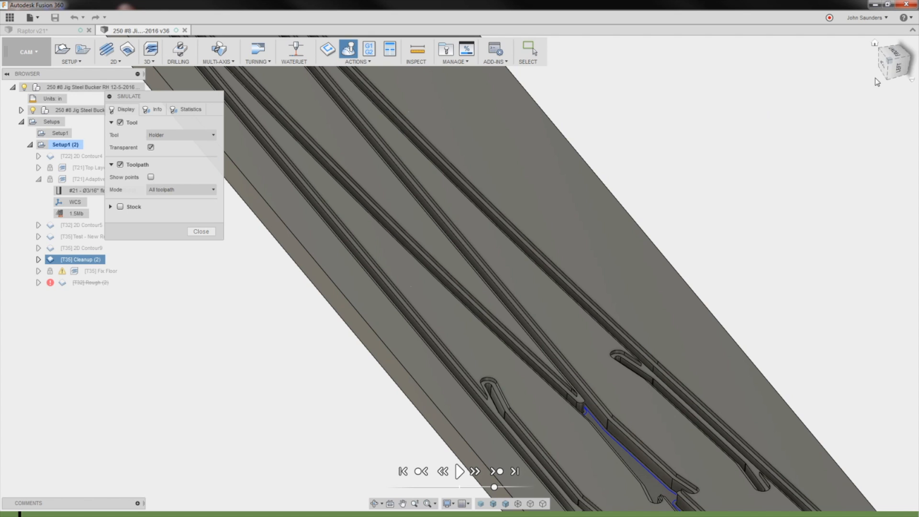
click(894, 65)
middle_drag(652, 307, 594, 64)
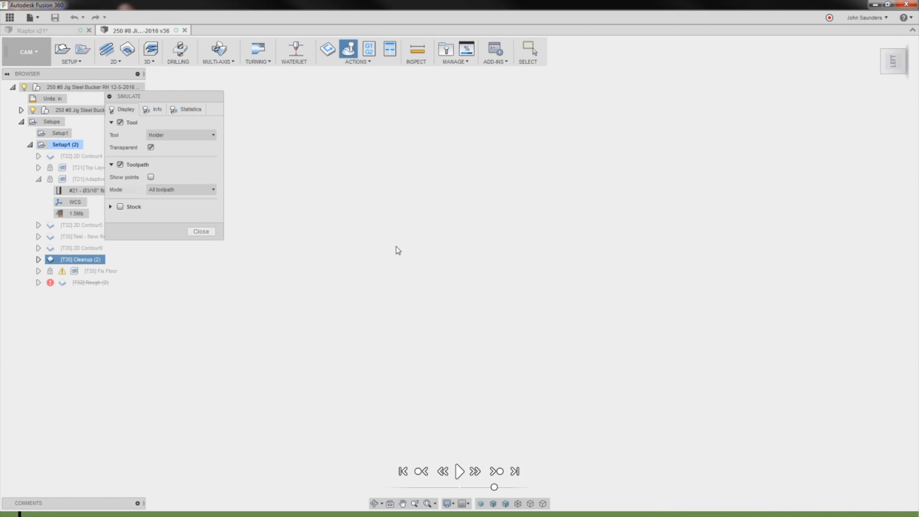
middle_click(398, 219)
middle_click(398, 219)
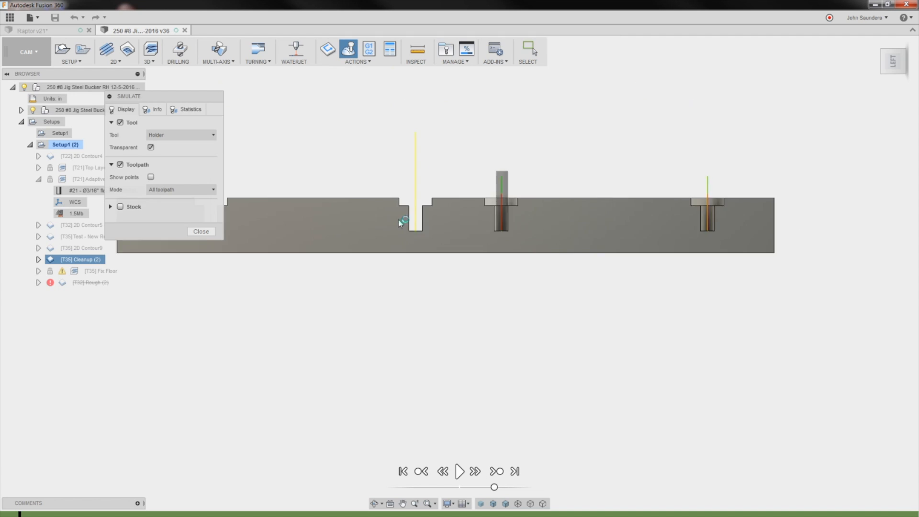
scroll(416, 269, up, 5)
scroll(431, 309, up, 6)
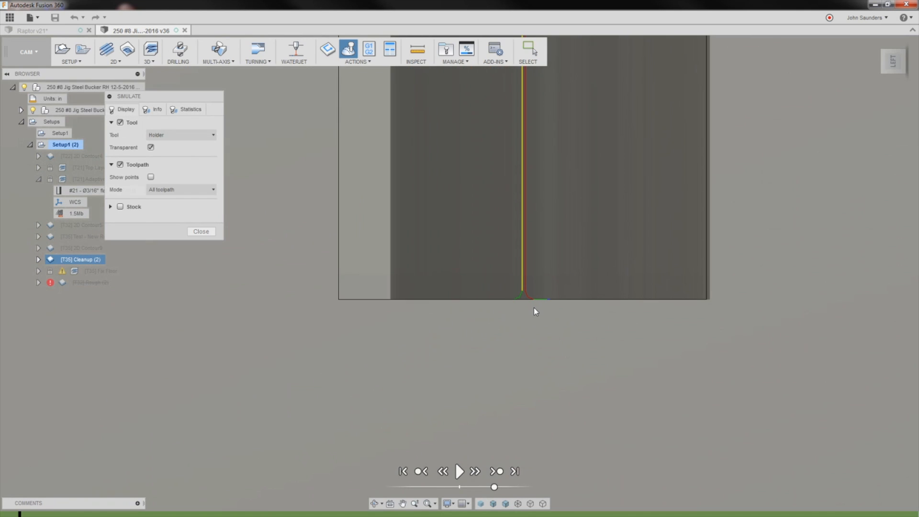
shift+middle_drag(535, 312, 509, 298)
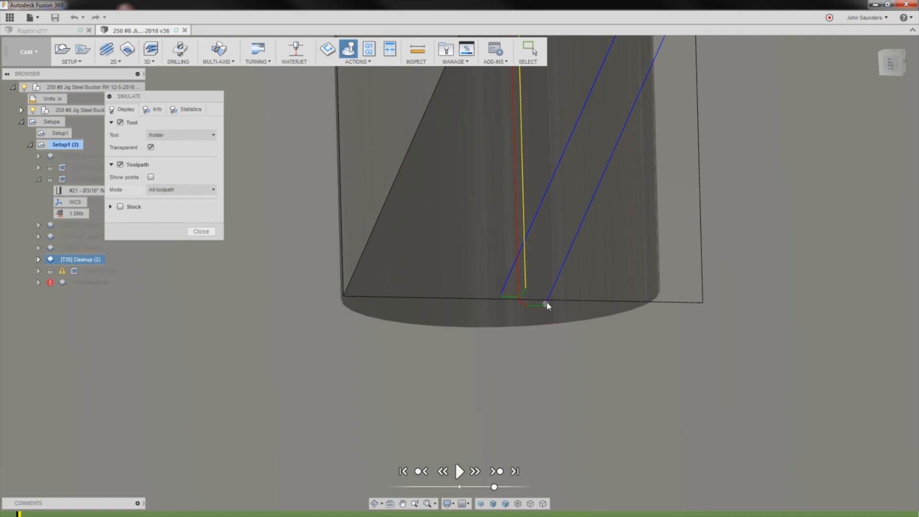
- Place the simulated tool alternately at the ends of the two cutting passes to compare its fit against the slot walls
click(547, 299)
click(500, 296)
scroll(541, 308, up, 3)
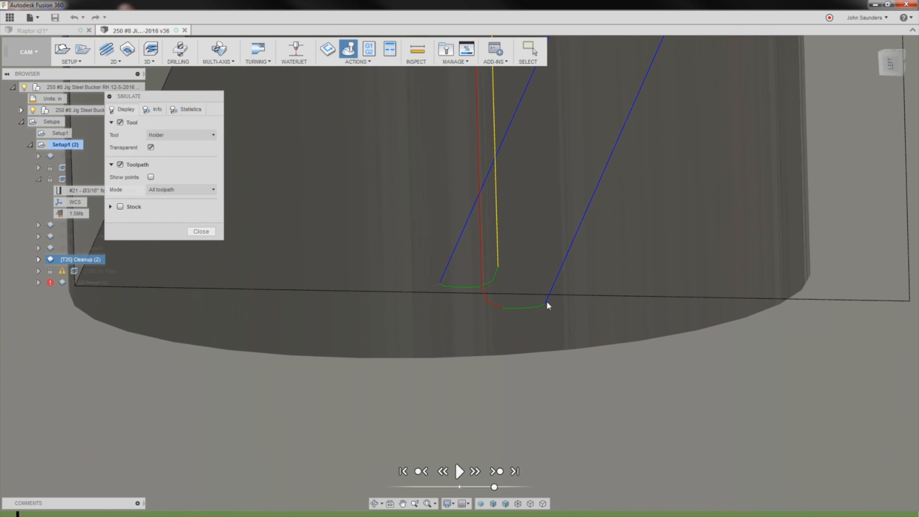
click(542, 303)
scroll(543, 304, down, 3)
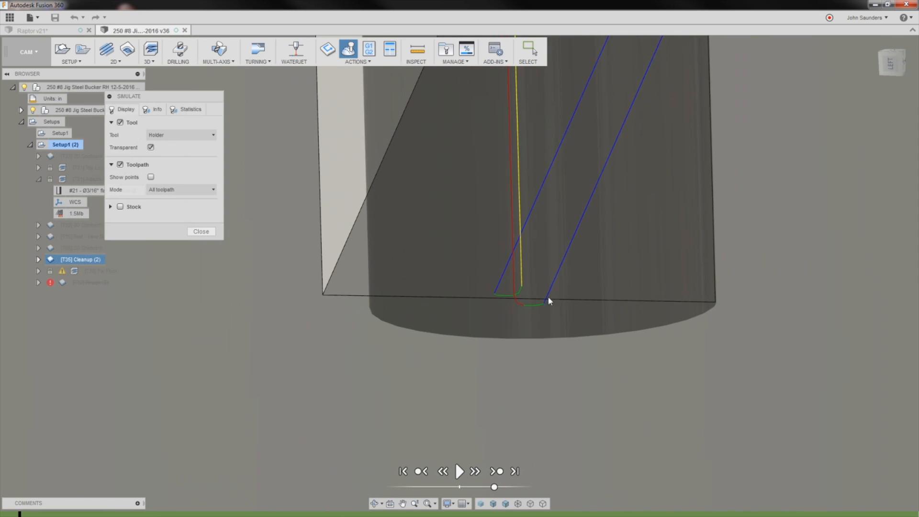
- View the complete Cleanup (2) toolpath on the whole jig in an upright front view and close the simulation
shift+middle_drag(548, 297, 569, 325)
click(888, 51)
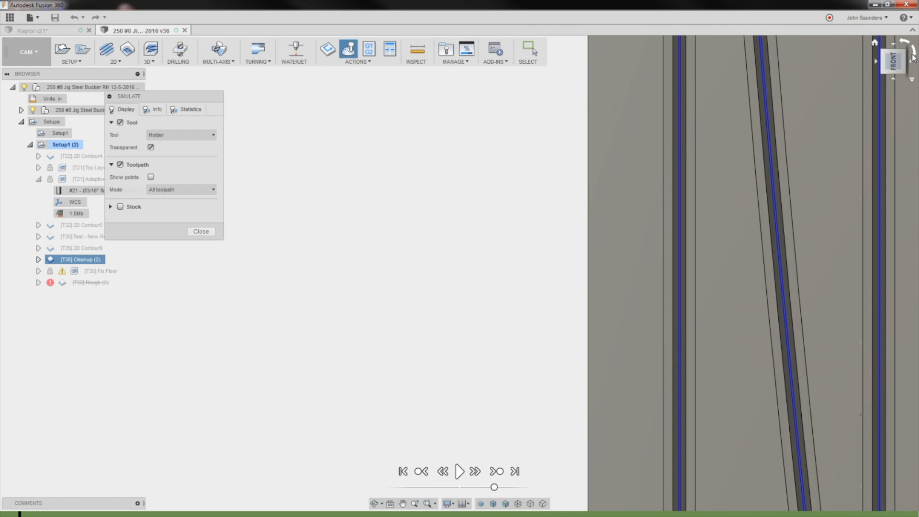
click(912, 53)
scroll(418, 318, down, 3)
scroll(418, 317, down, 3)
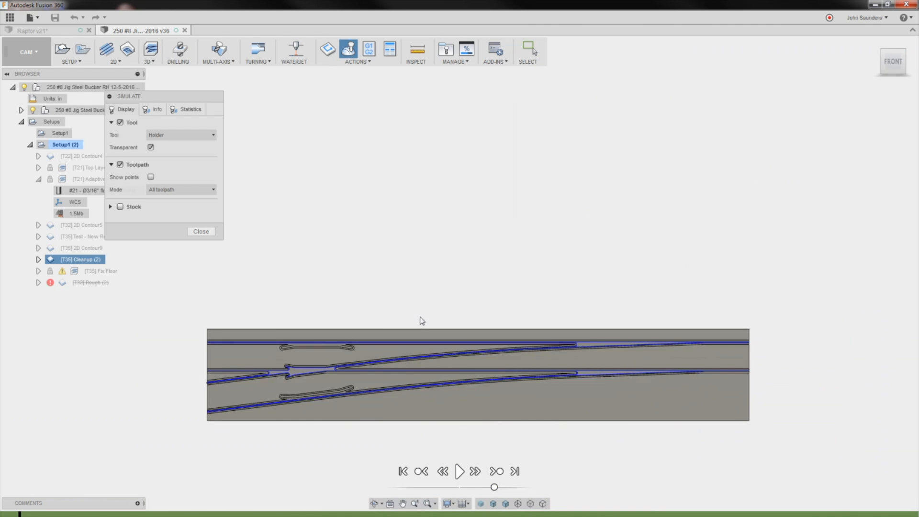
middle_drag(418, 318, 518, 213)
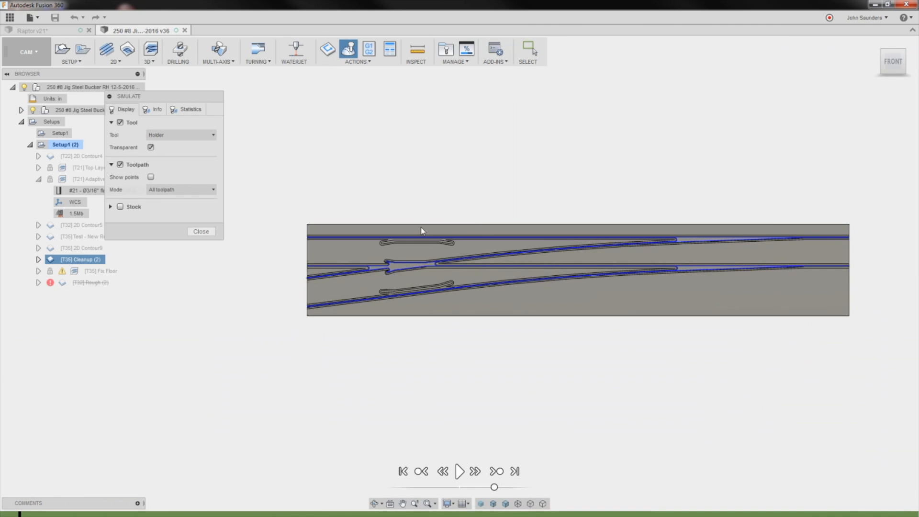
click(201, 231)
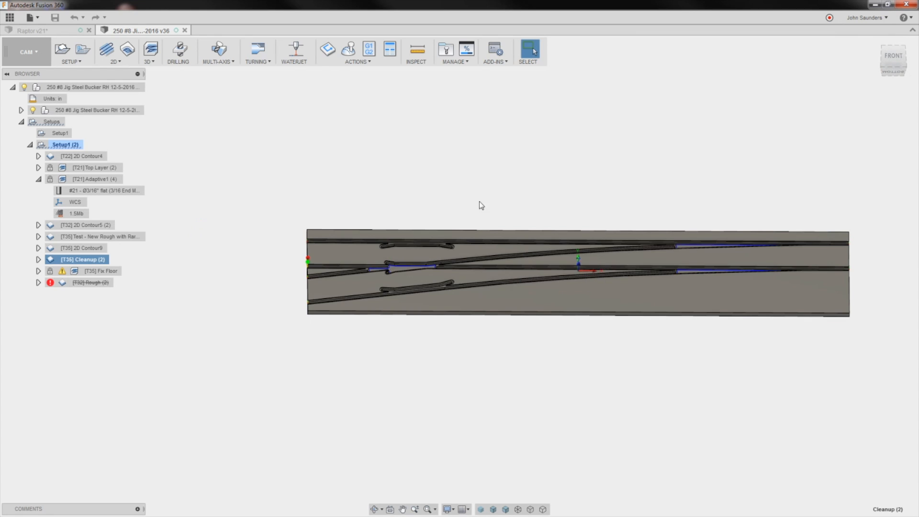
- Examine the two Cleanup (2) passes and their lead moves at the slot's end near the jig's edge
scroll(333, 268, up, 5)
scroll(635, 282, down, 4)
middle_drag(829, 169, 753, 139)
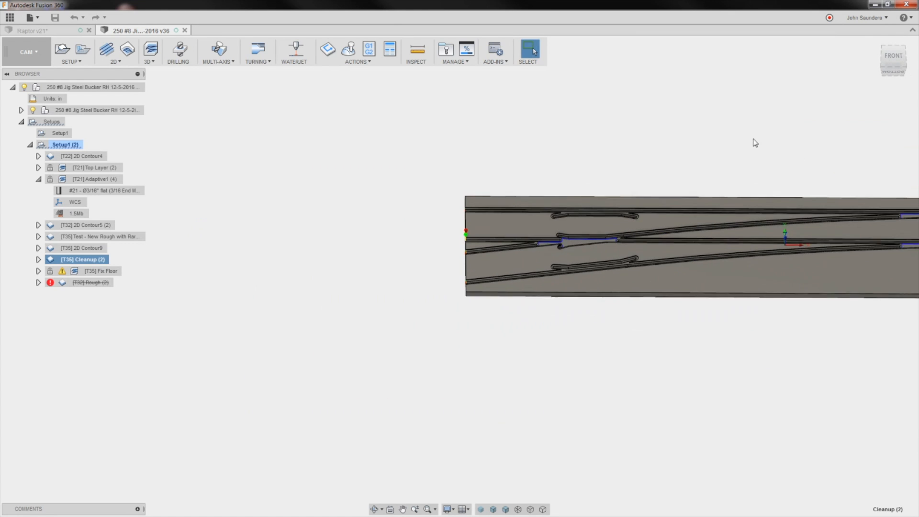
scroll(754, 143, up, 1)
shift+middle_drag(438, 256, 424, 278)
scroll(423, 255, up, 6)
scroll(424, 278, up, 6)
middle_drag(523, 312, 311, 328)
shift+middle_drag(397, 307, 421, 299)
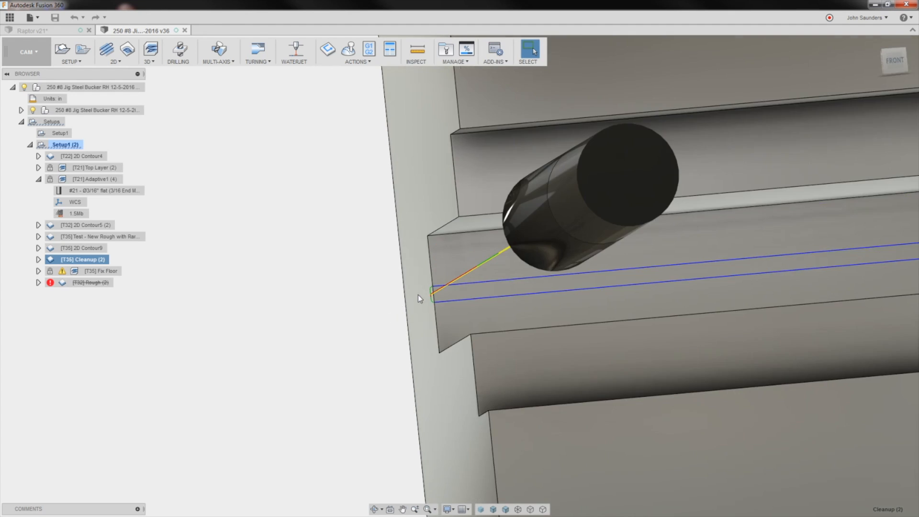
scroll(419, 300, up, 4)
- Simulate Cleanup (2) again with the tool at the upper pass's end and show the tool position information
click(271, 283)
click(79, 260)
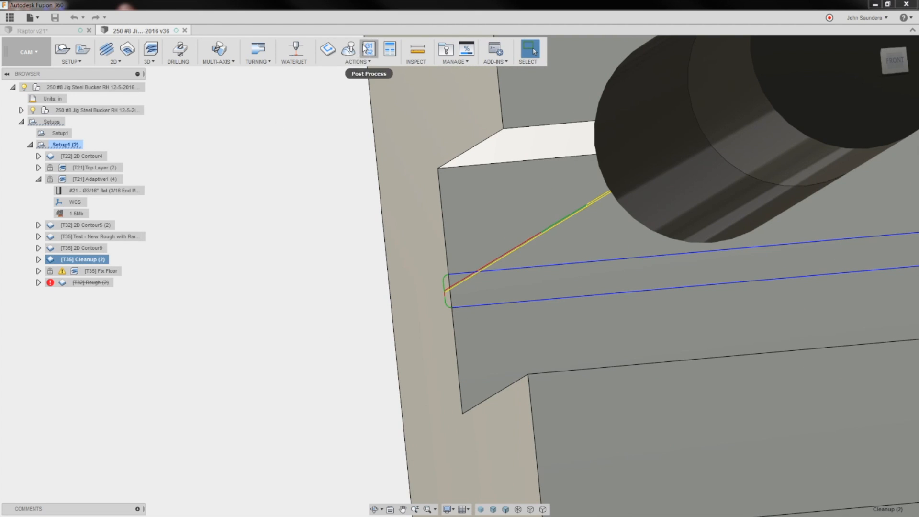
click(349, 49)
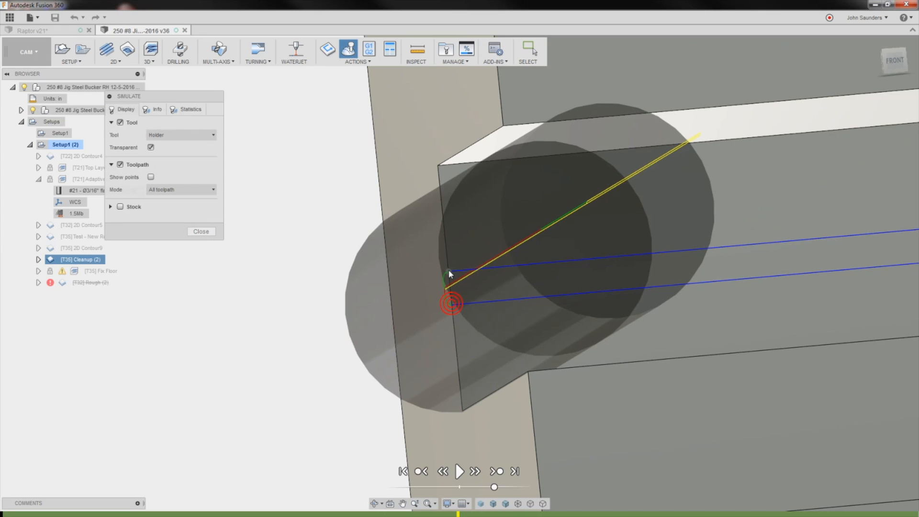
click(449, 271)
drag(143, 97, 202, 115)
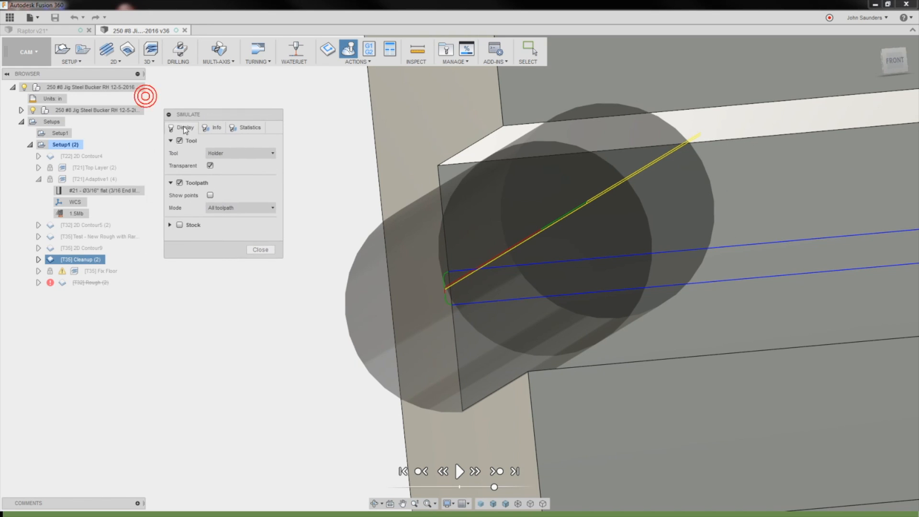
click(215, 129)
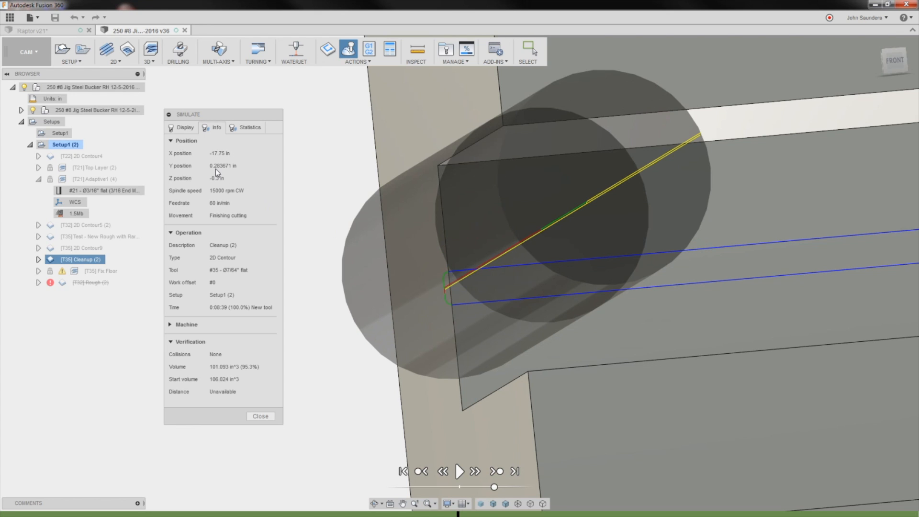
- Switch to the Calculator and compute 0.283 - 0.266 for the Y distance between the two passes
key(Return)
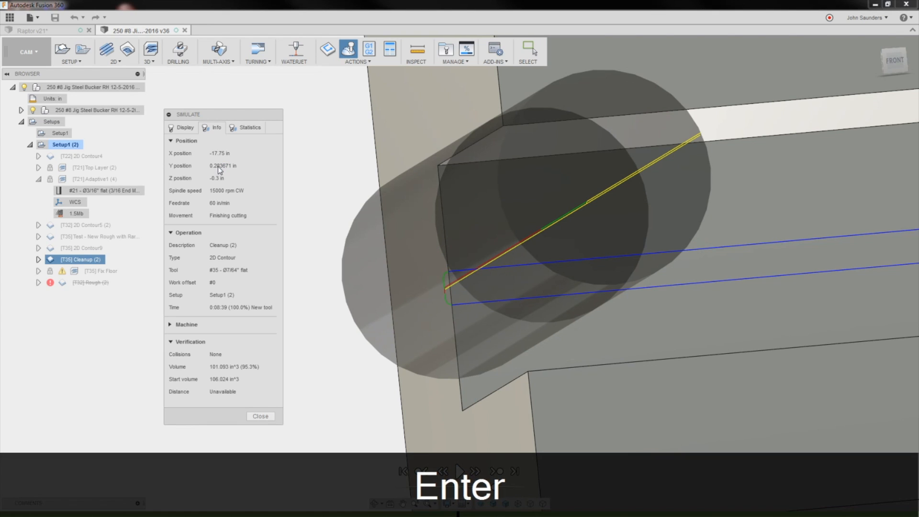
key(Delete)
text(0.283-0.266)
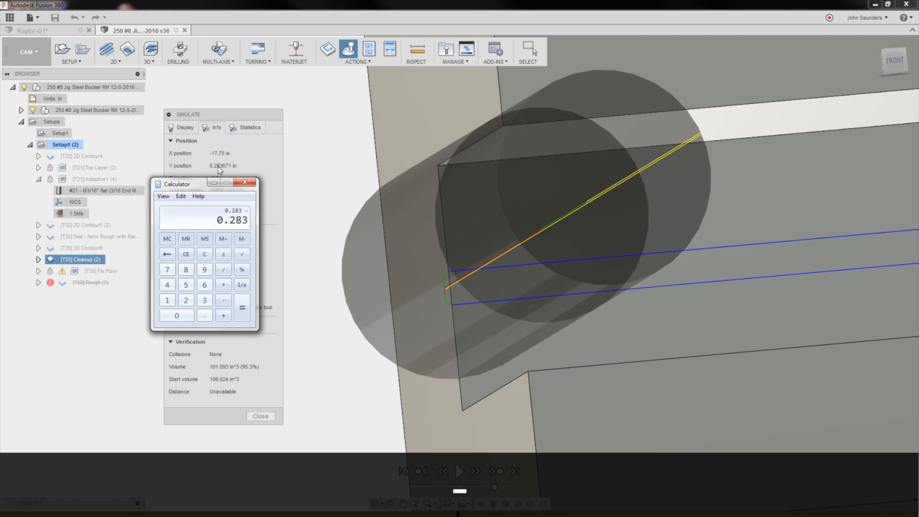
key(Return)
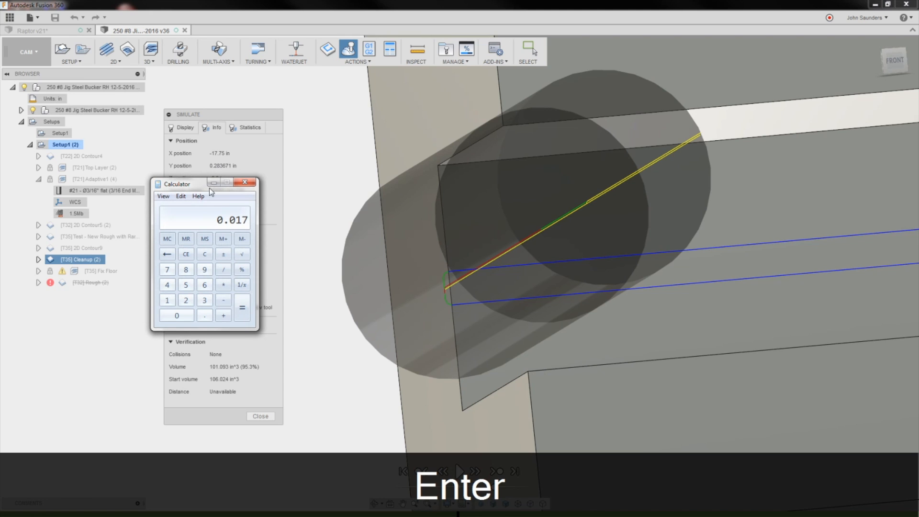
- Close the Calculator and move the simulated tool to the ends of both Cleanup (2) passes to compare their Y positions
click(244, 182)
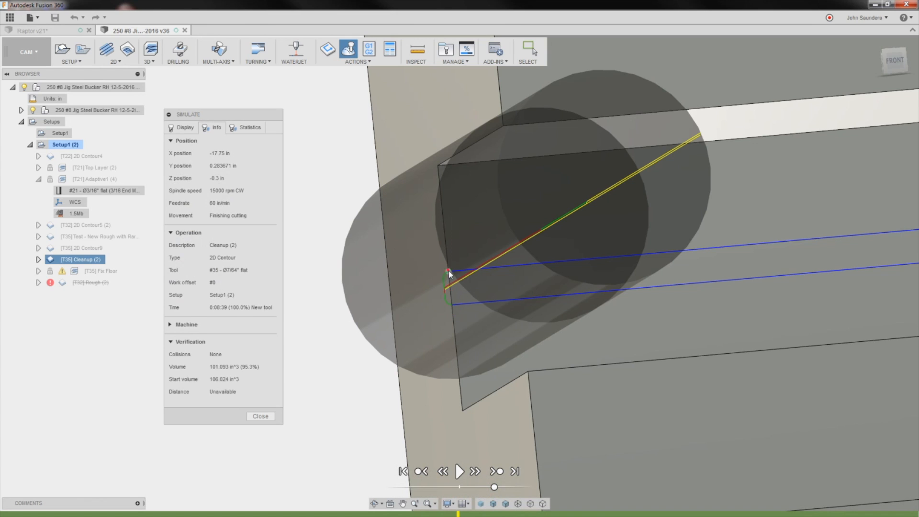
click(451, 304)
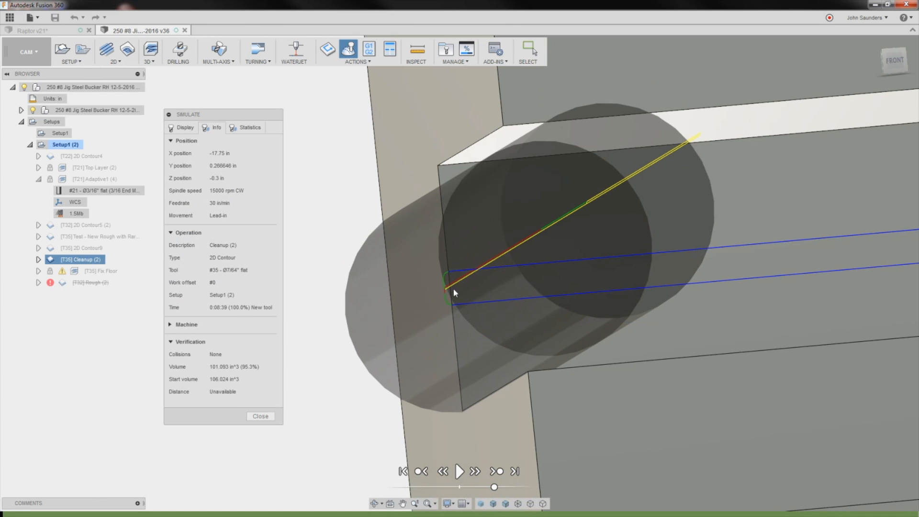
click(449, 271)
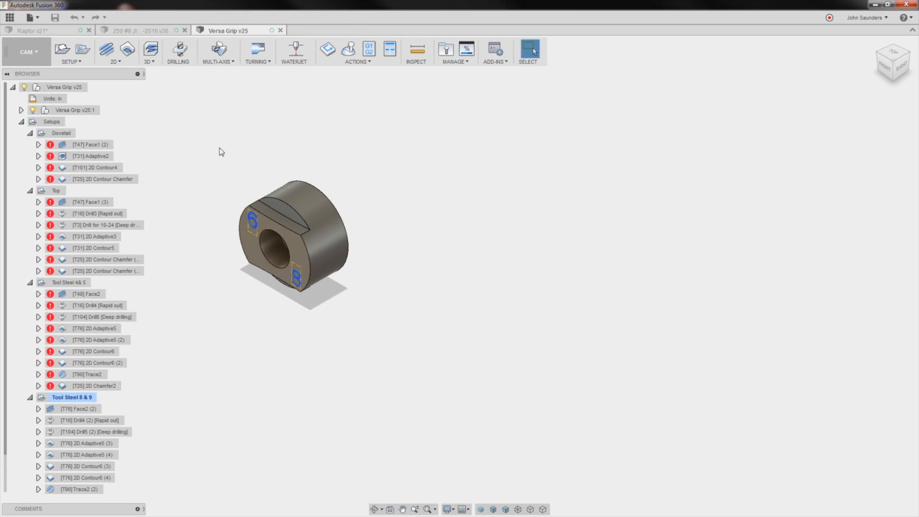
- View the Versa Grip part in the Model workspace and return to the CAM workspace
shift+middle_drag(217, 163, 225, 145)
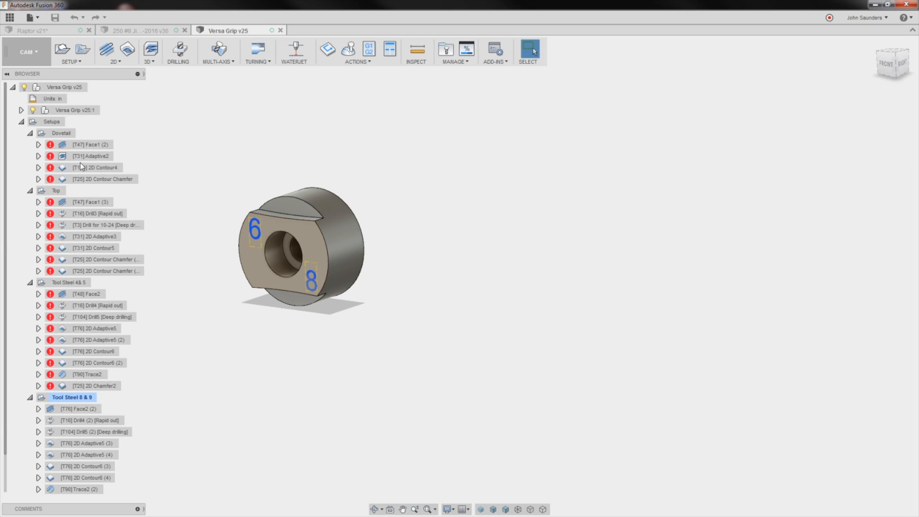
click(22, 60)
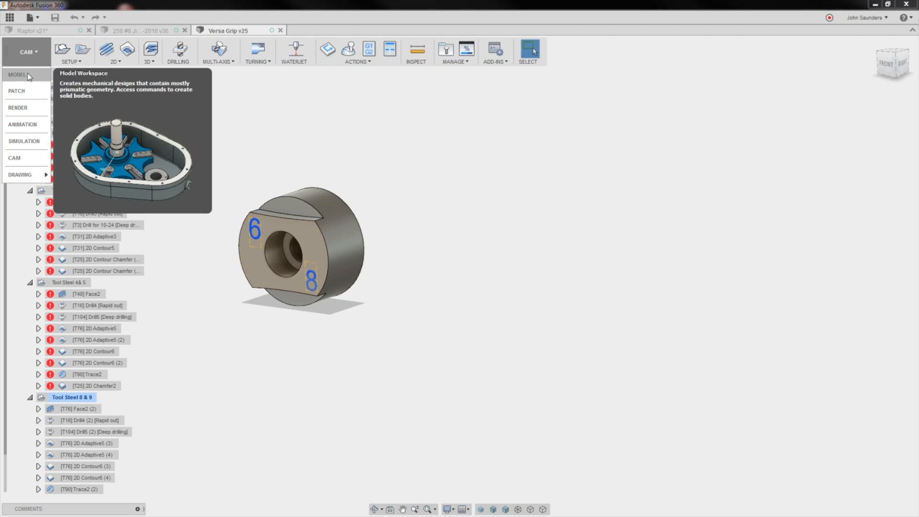
click(28, 75)
click(30, 57)
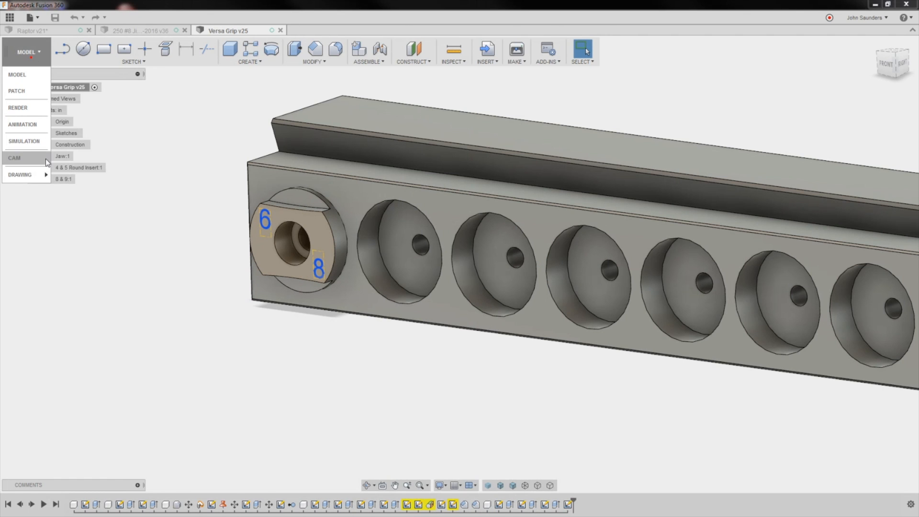
click(45, 159)
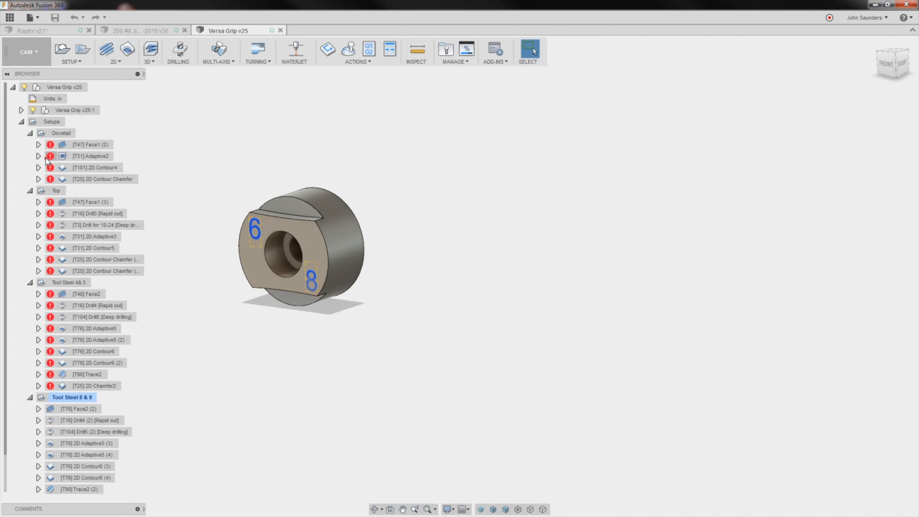
- Compare the commands offered for the Dovetail setup with those offered for the top-level Setups node
right_click(66, 133)
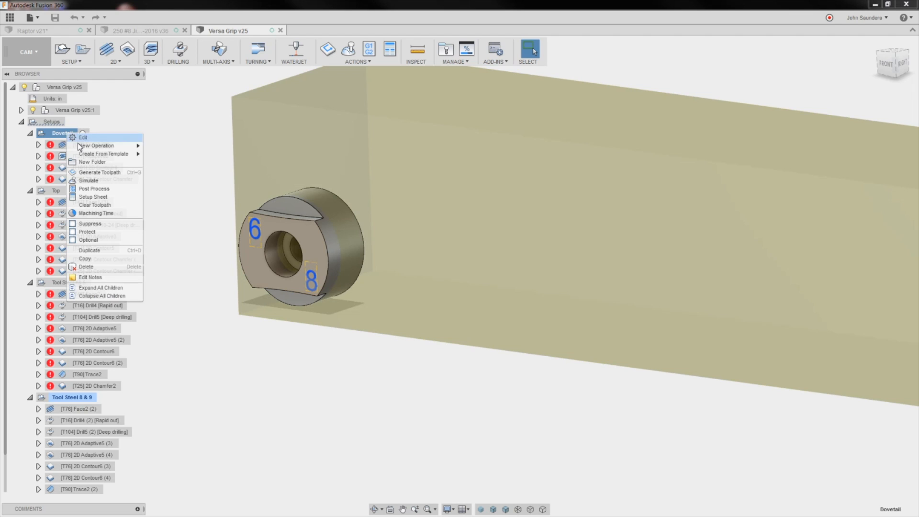
click(184, 120)
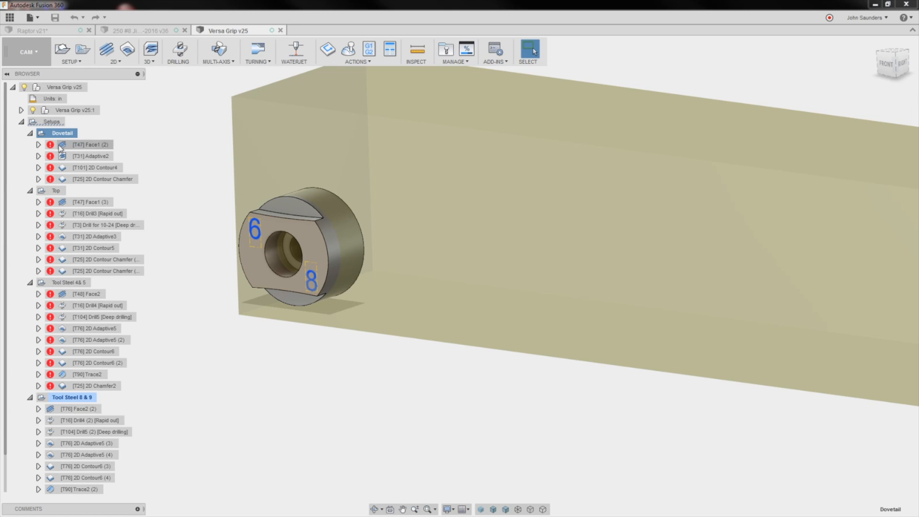
right_click(54, 123)
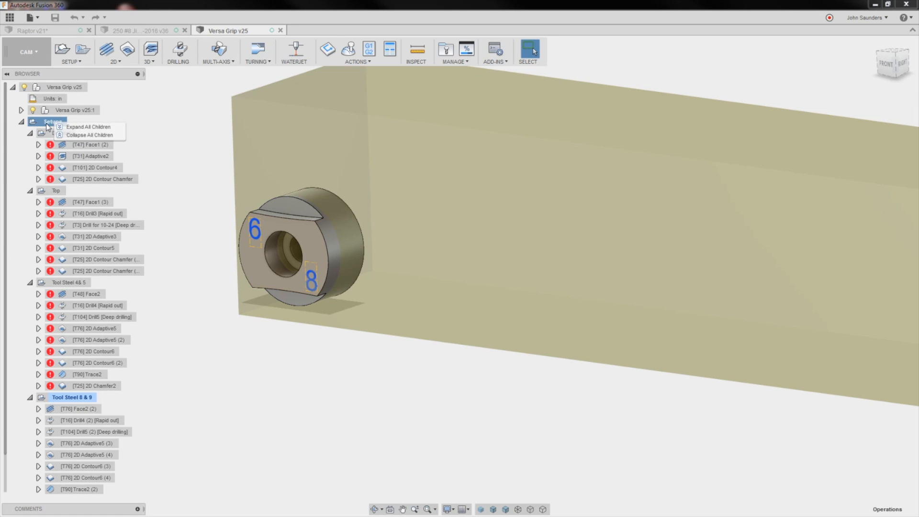
click(44, 123)
right_click(46, 121)
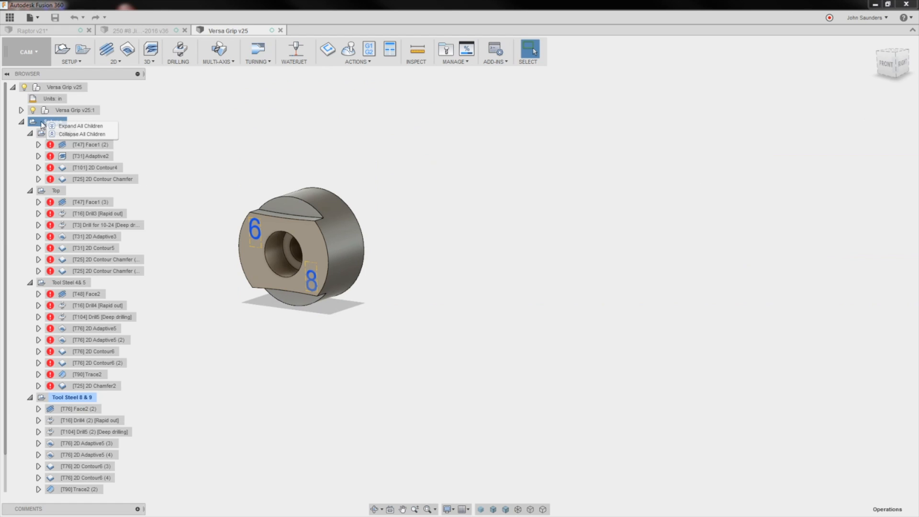
click(220, 119)
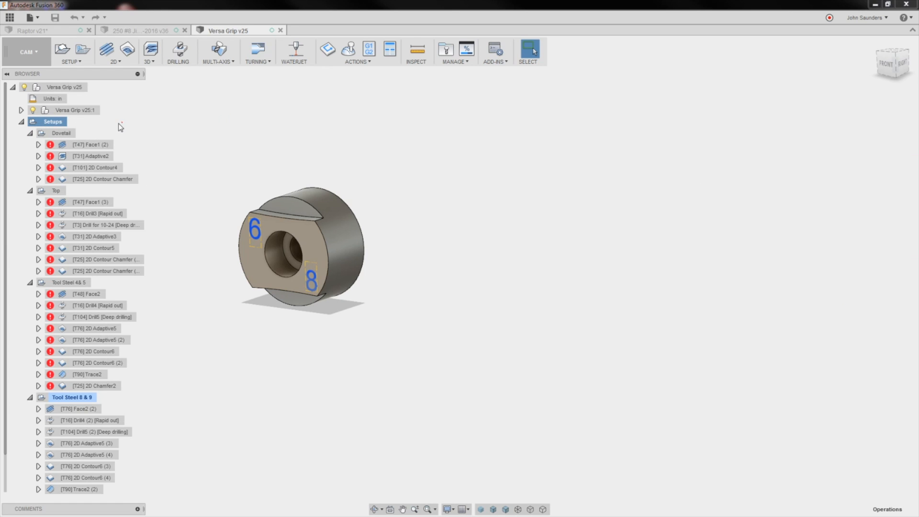
click(122, 122)
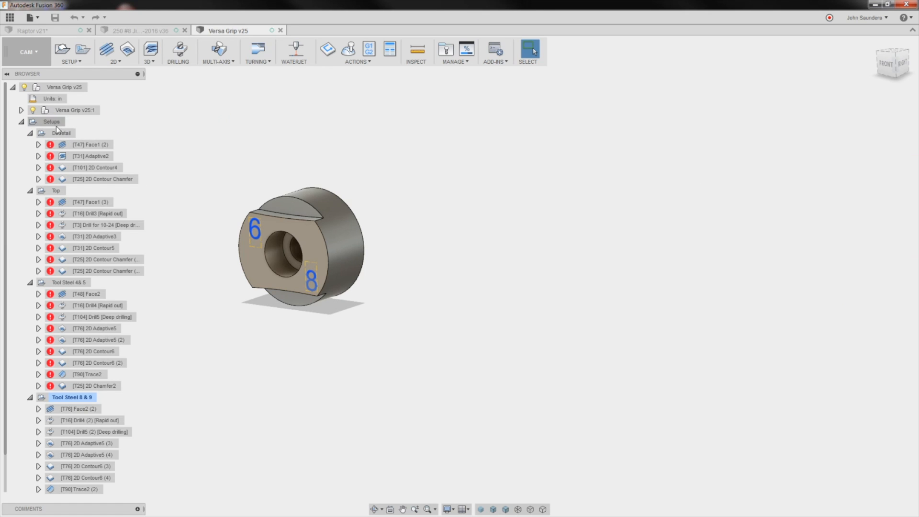
right_click(60, 133)
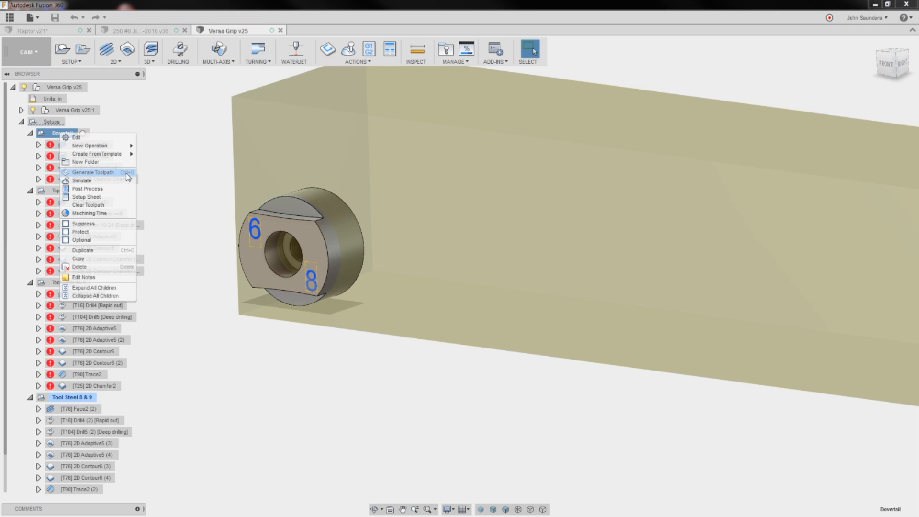
click(181, 108)
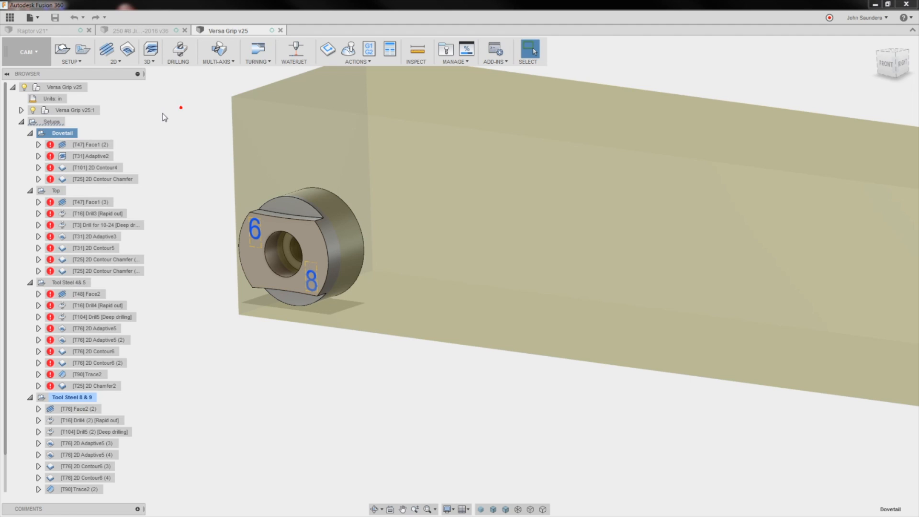
- Generate the toolpaths of all Versa Grip setups at once, skipping operations that do not require regeneration
click(54, 122)
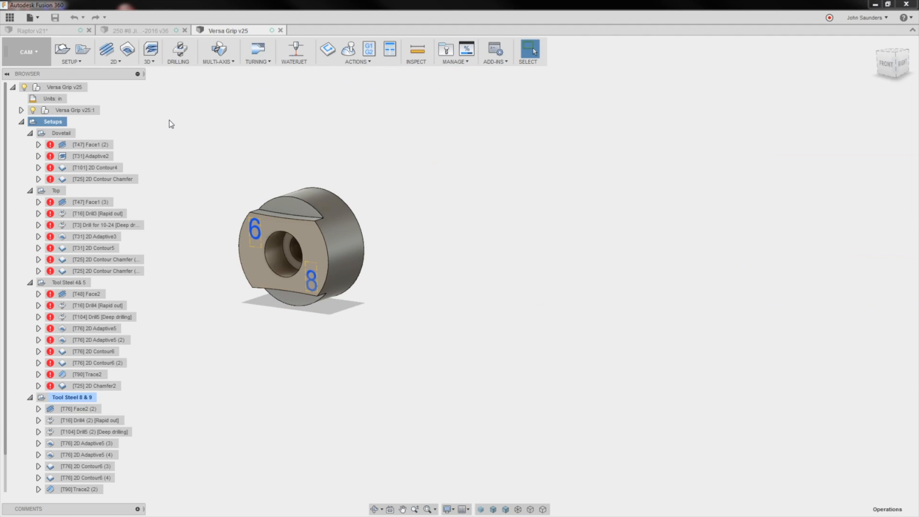
key(ctrl+g)
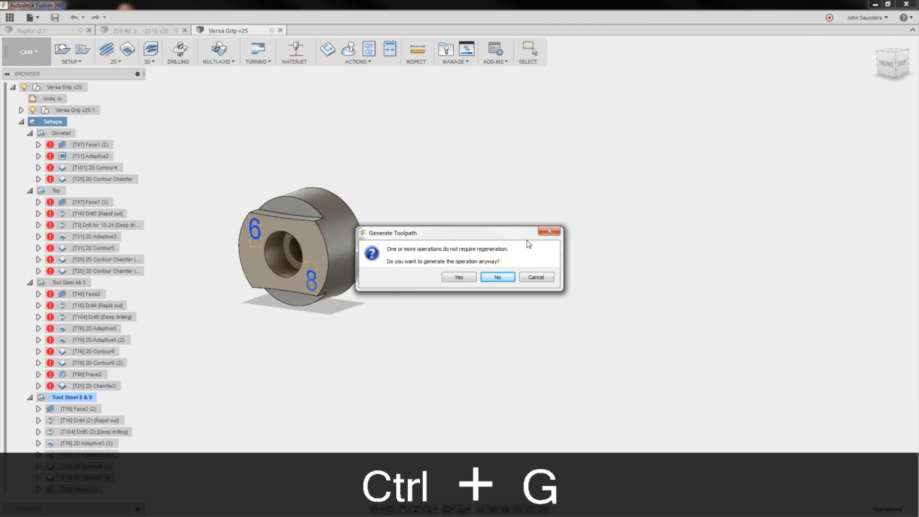
click(493, 279)
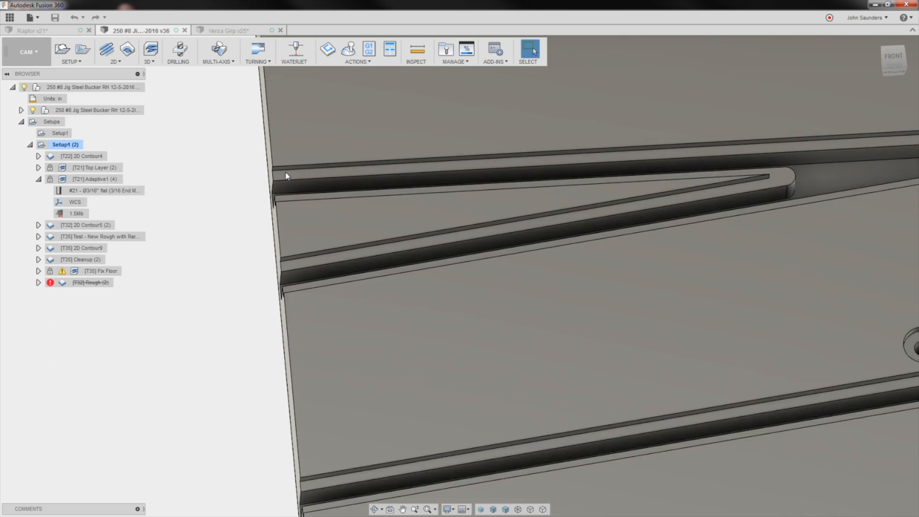
- Display the Adaptive1 (4) toolpath on the jig and examine its clearing moves in the central pocket
scroll(268, 177, down, 6)
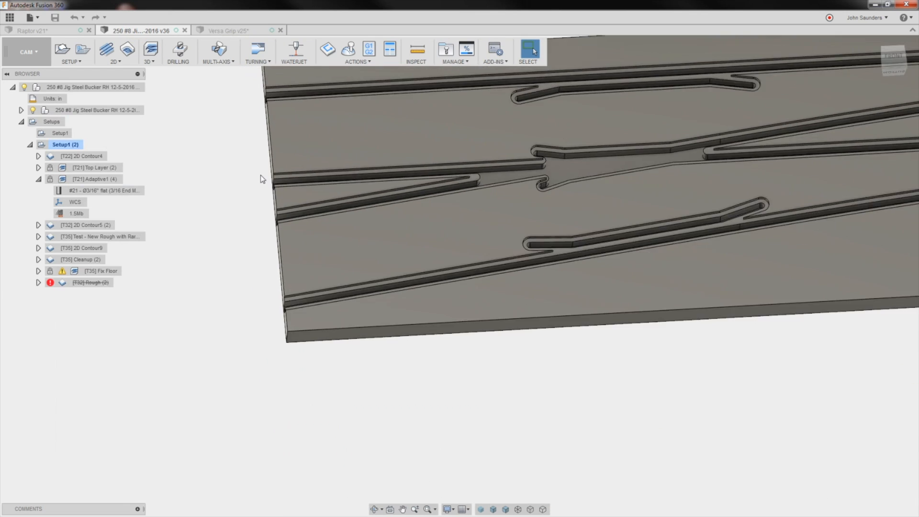
middle_drag(395, 177, 355, 280)
scroll(350, 194, up, 4)
scroll(355, 280, down, 3)
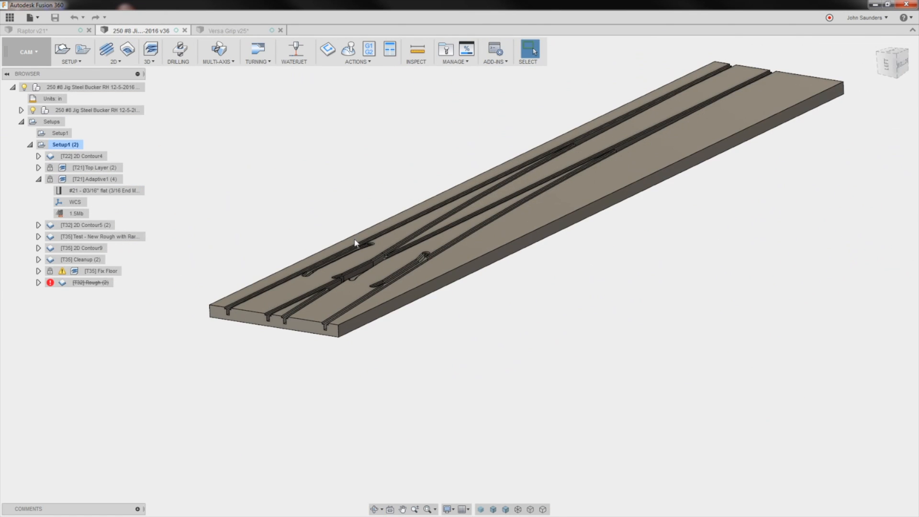
shift+middle_drag(355, 242, 330, 259)
middle_drag(246, 272, 238, 206)
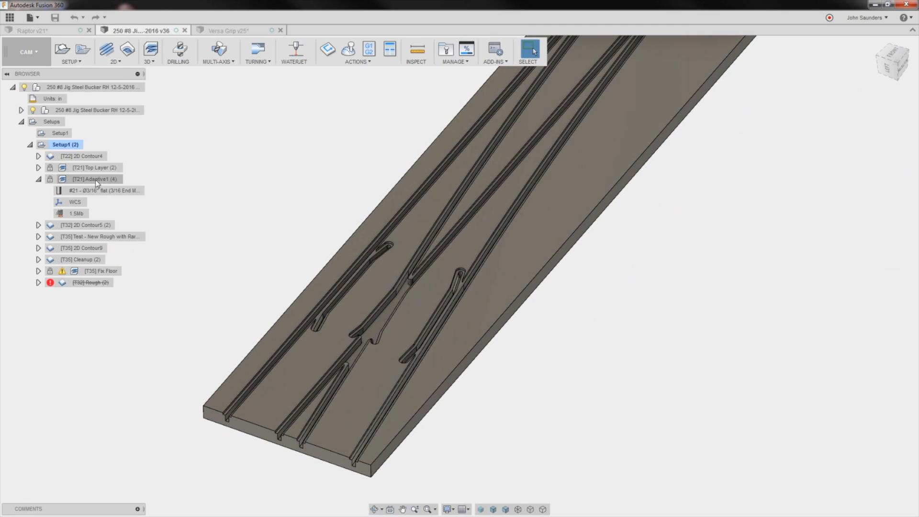
click(96, 179)
scroll(304, 258, up, 4)
middle_drag(331, 292, 301, 223)
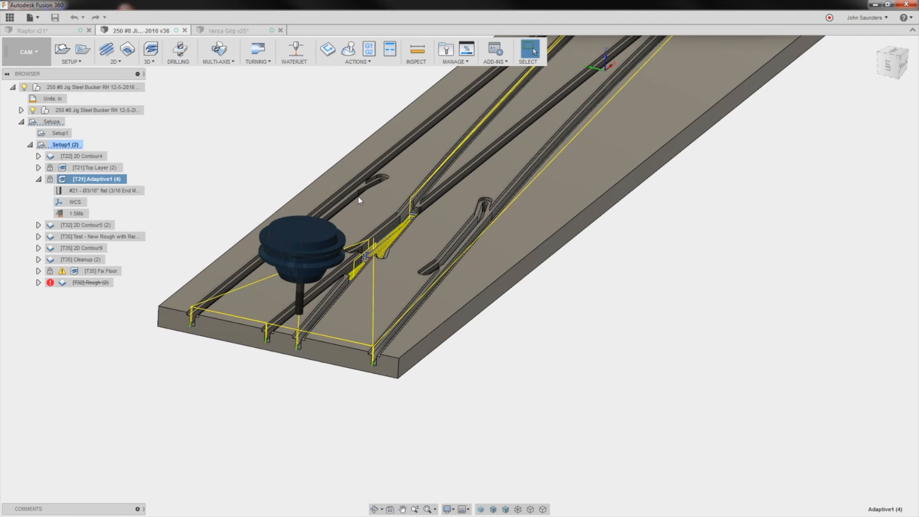
scroll(359, 197, up, 2)
shift+middle_drag(353, 217, 266, 221)
scroll(384, 337, up, 3)
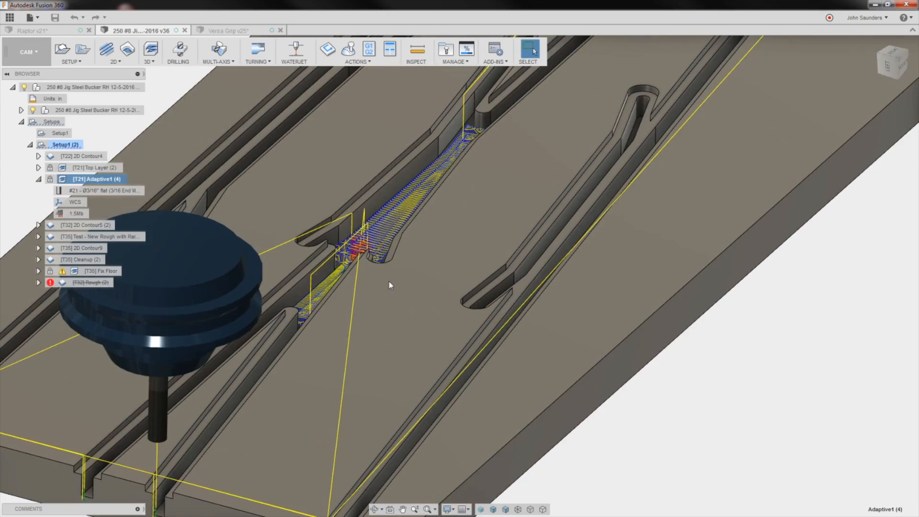
shift+middle_drag(390, 285, 218, 235)
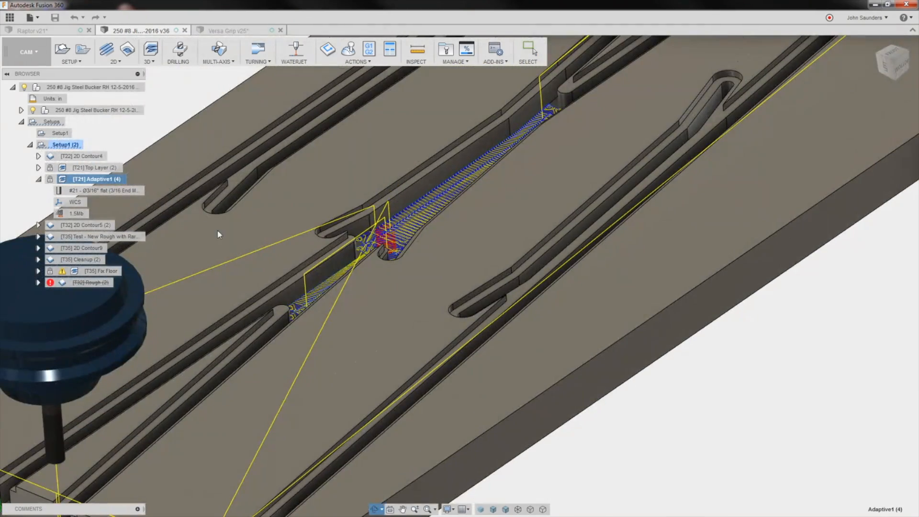
- Open the protected Adaptive1 (4) operation for editing and show its passes settings
right_click(102, 179)
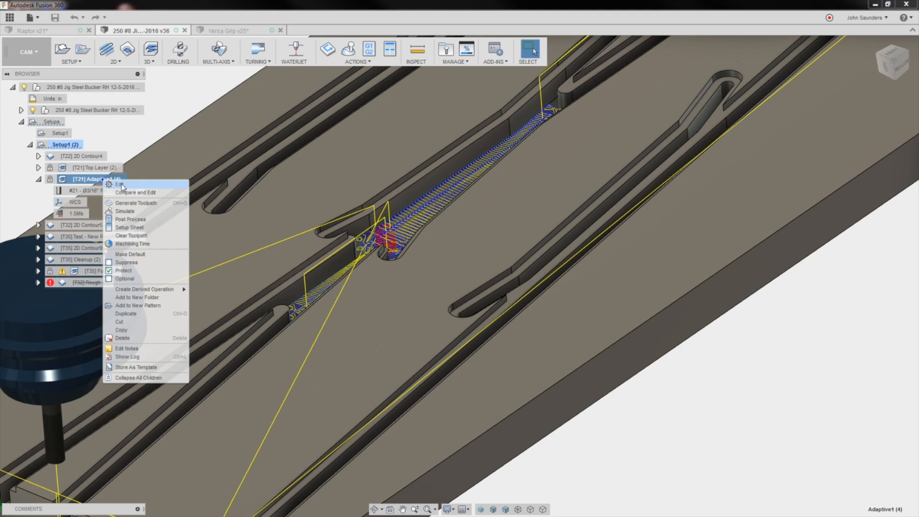
click(113, 185)
click(497, 275)
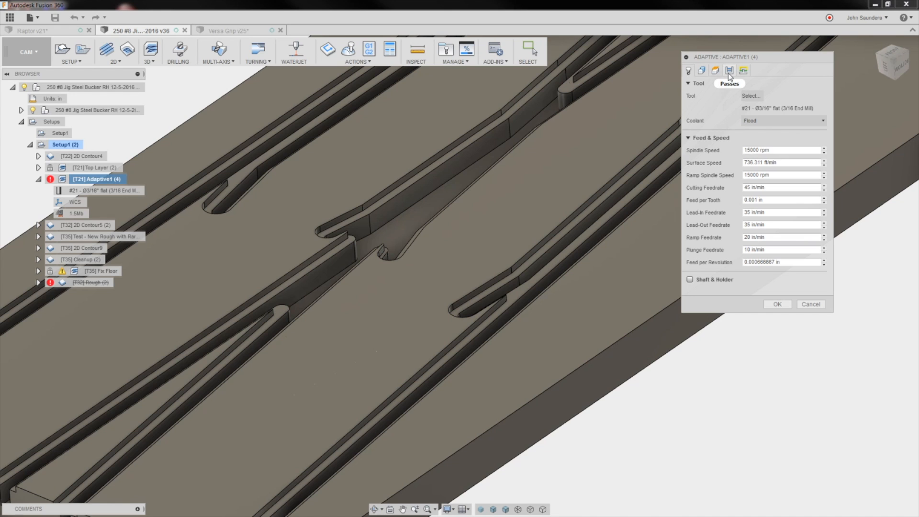
click(729, 71)
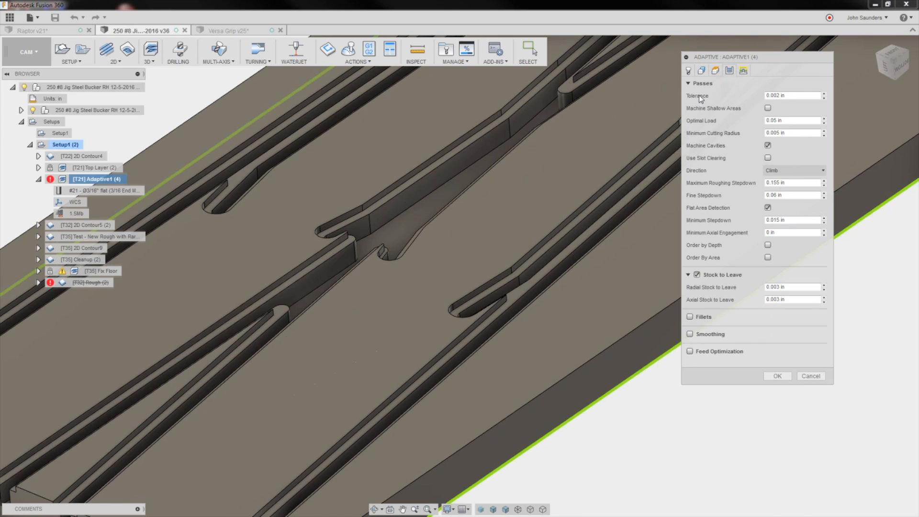
- Try a tolerance of 0.008 in for Adaptive1 (4), consult the tolerance help and discard the edit
drag(778, 95, 797, 98)
click(794, 95)
drag(787, 95, 764, 96)
drag(794, 286, 764, 287)
click(779, 96)
double_click(781, 94)
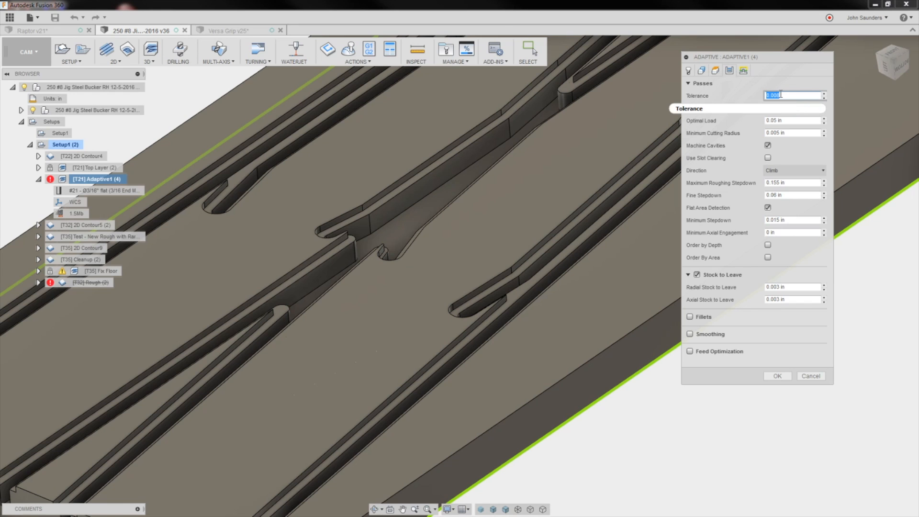
mouse_move(781, 94)
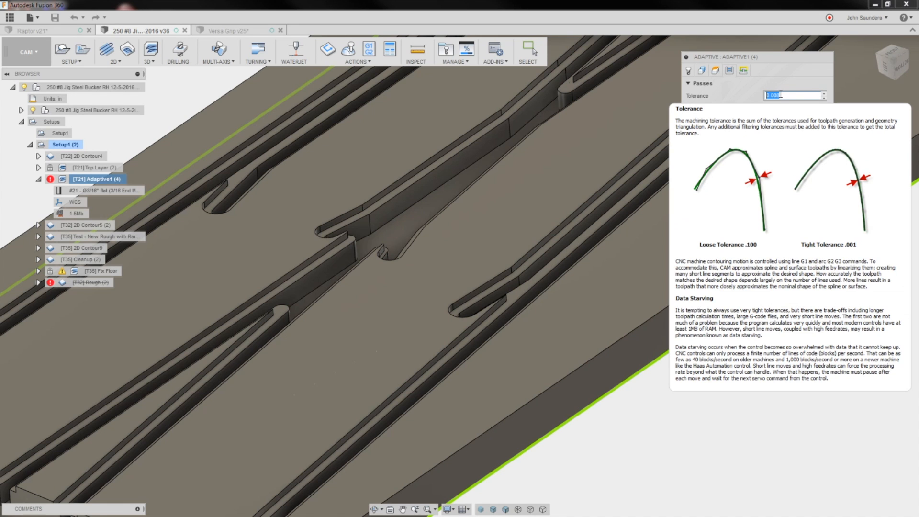
click(781, 94)
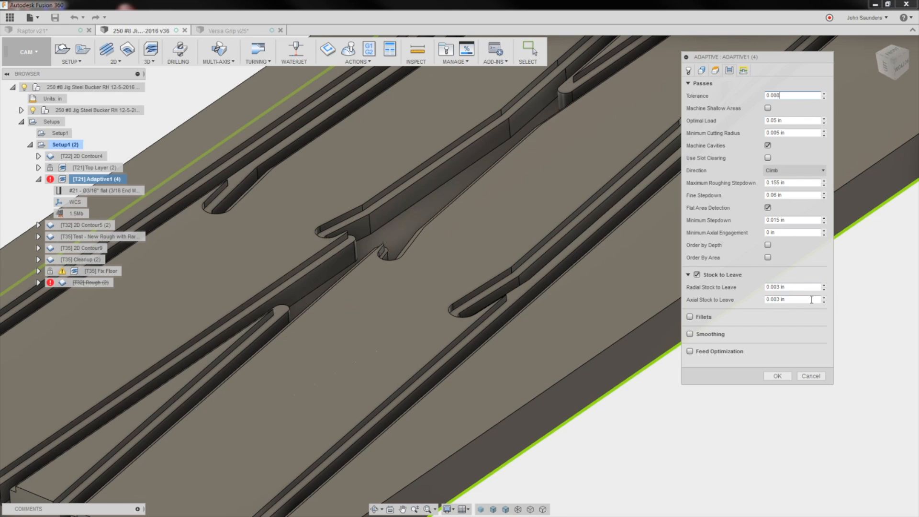
click(813, 376)
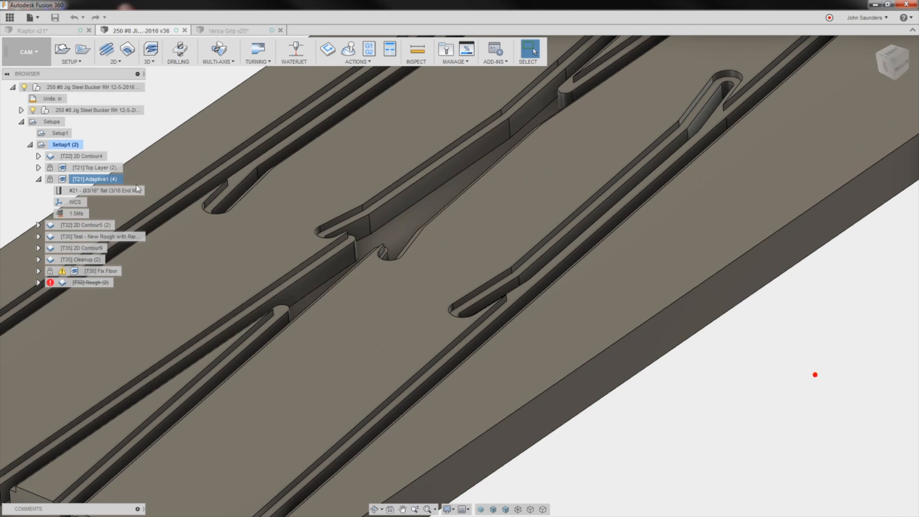
- Show the Adaptive1 (4) toolpath on the jig and remove the operation's protection
click(73, 214)
scroll(271, 262, down, 2)
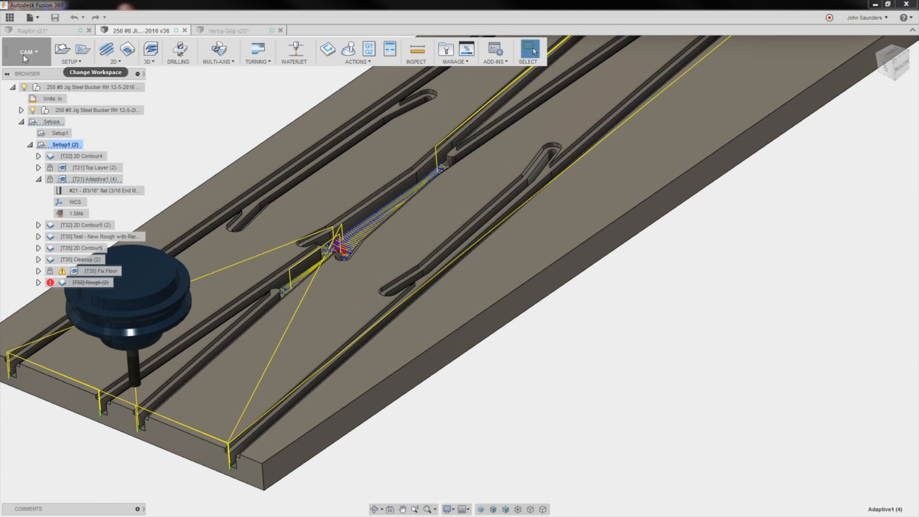
right_click(79, 185)
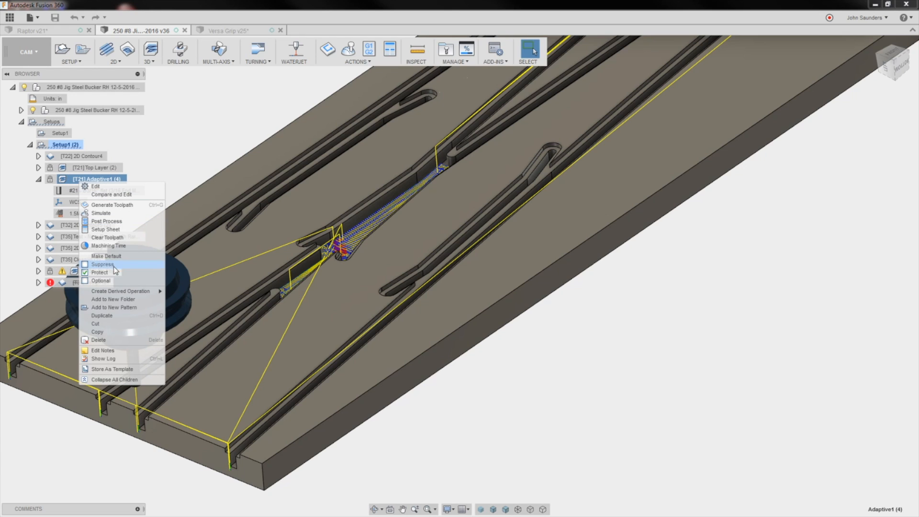
click(91, 272)
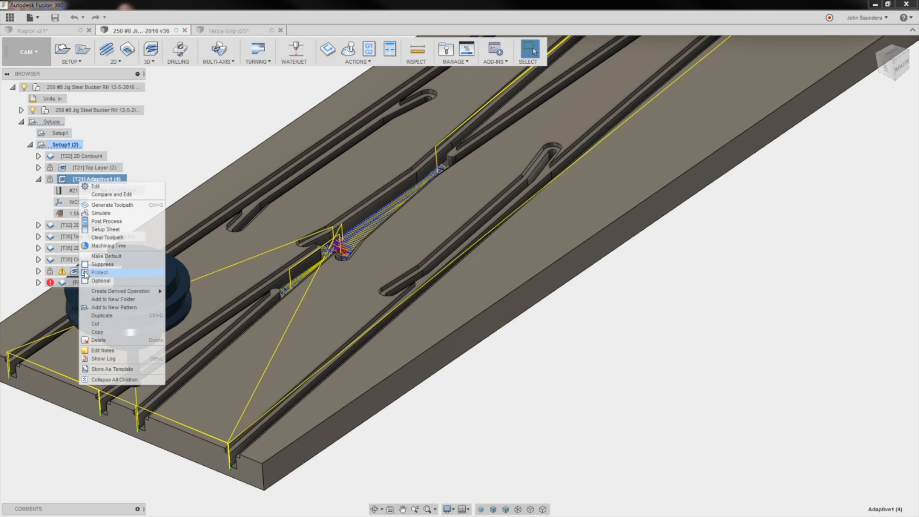
double_click(88, 177)
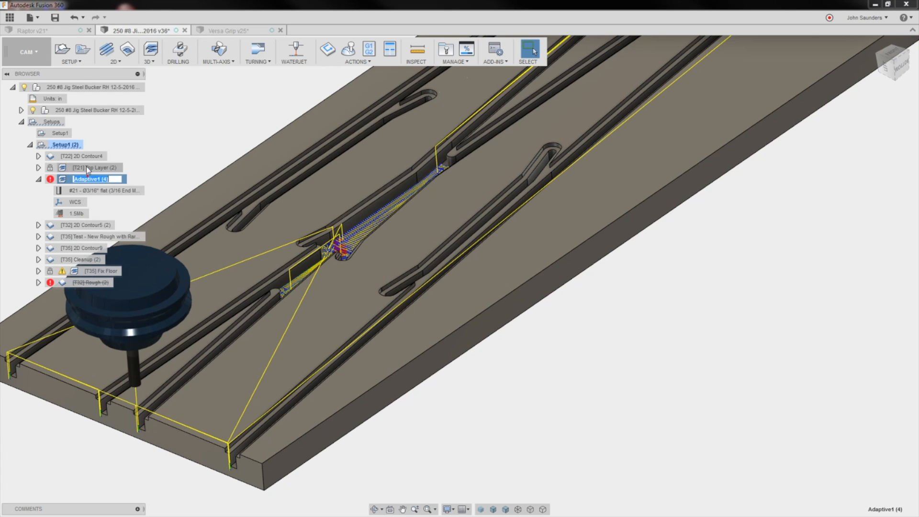
key(Escape)
click(66, 181)
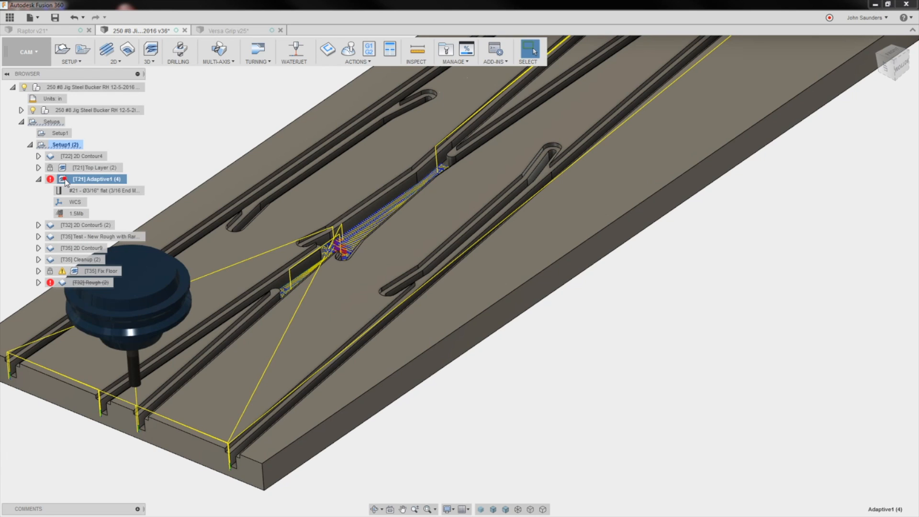
- Clear the computed toolpath of Adaptive1 (4) and collapse the operation's details
right_click(65, 181)
click(94, 234)
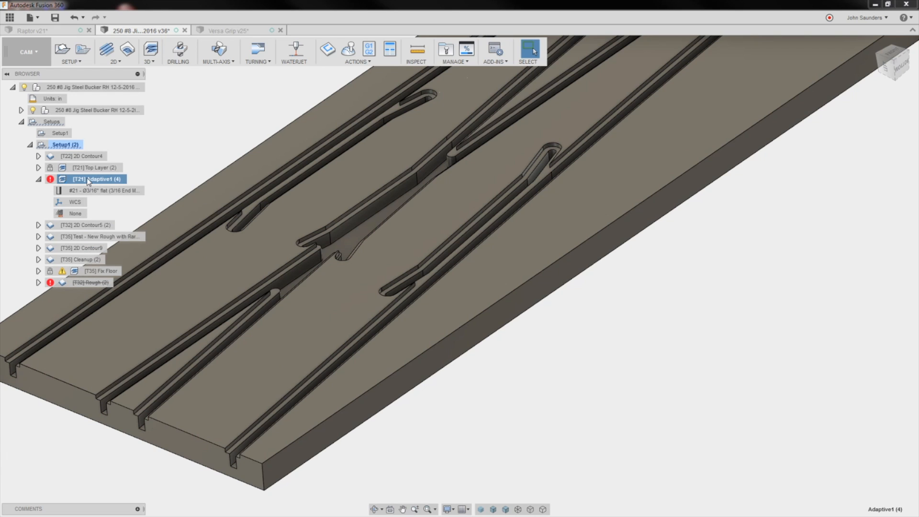
click(38, 179)
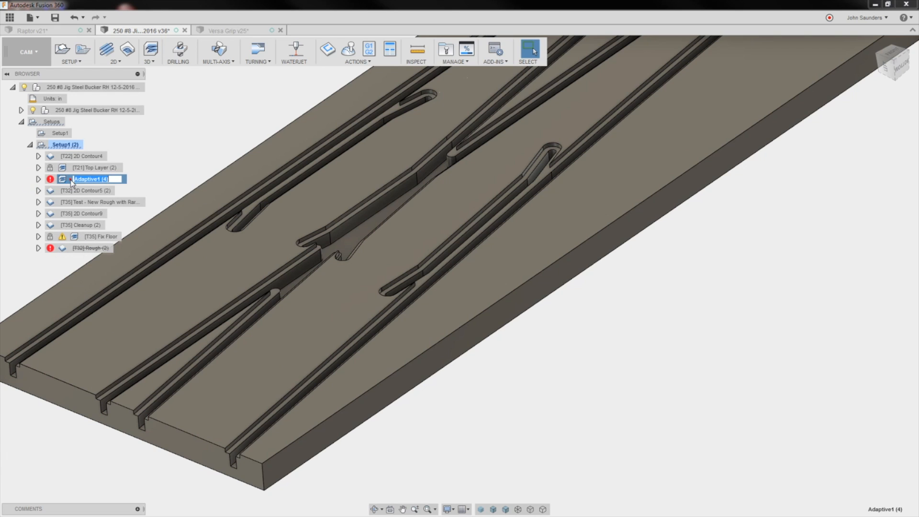
- Regenerate the Adaptive1 (4) toolpath in Setup1 (2), leaving the protected operations as they are
key(ctrl+g)
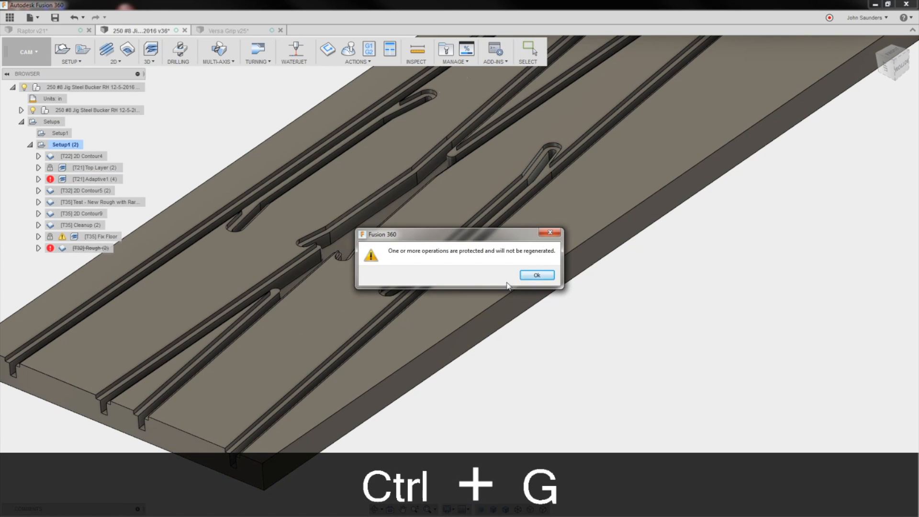
click(534, 276)
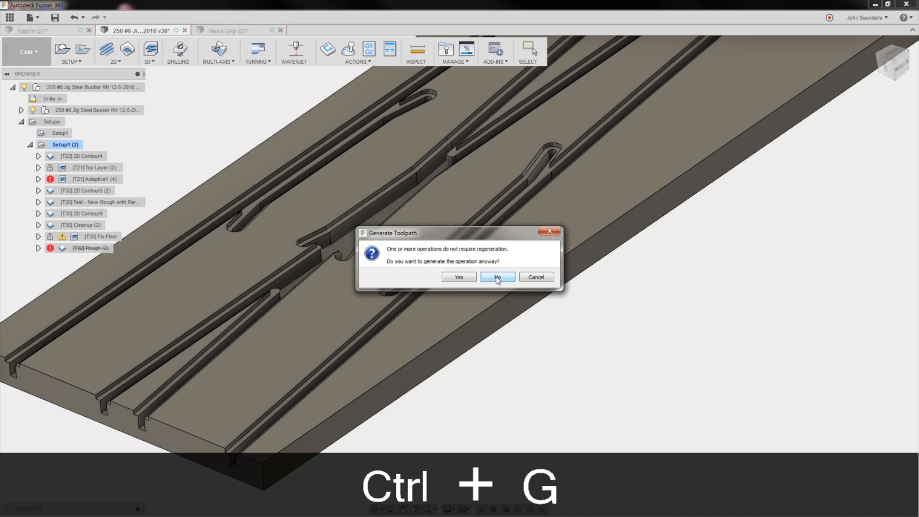
click(465, 280)
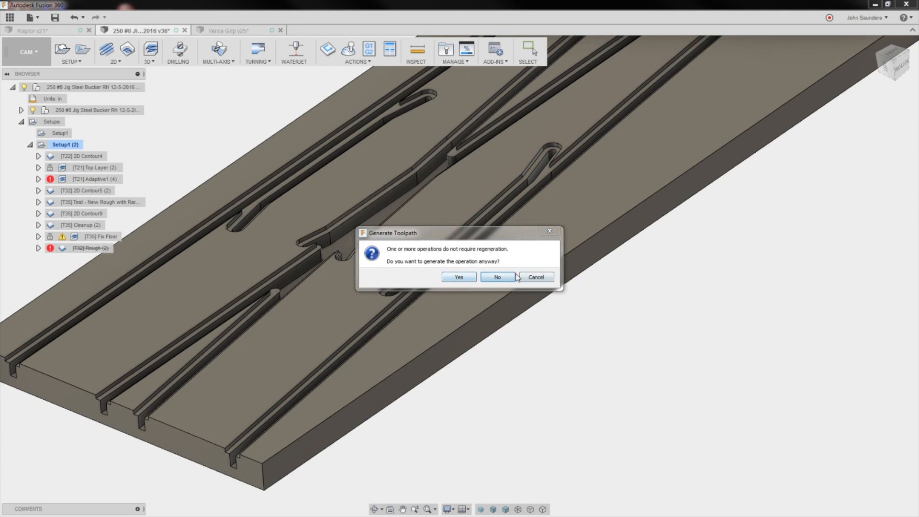
click(100, 179)
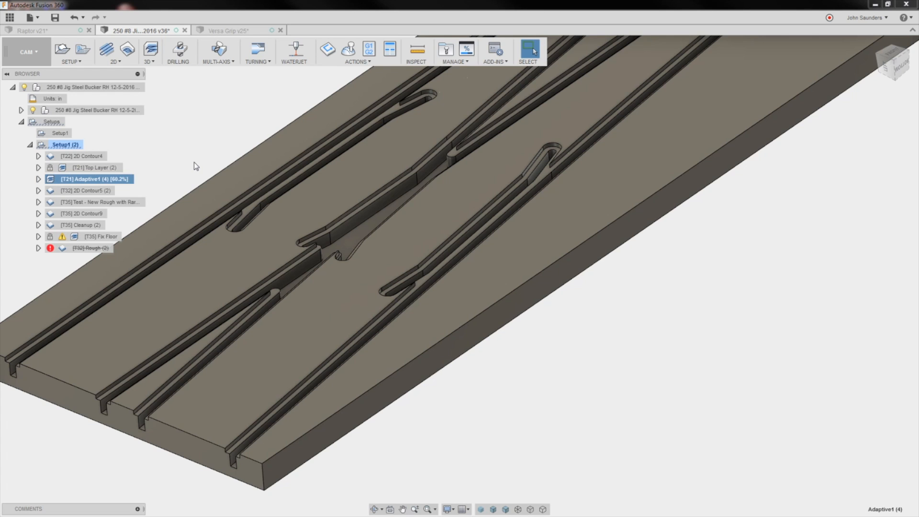
- Examine the regenerating Adaptive1 (4) toolpath in the jig's central pocket and expand the operation to check its toolpath size
scroll(195, 167, down, 5)
middle_drag(219, 135, 253, 262)
scroll(252, 238, up, 3)
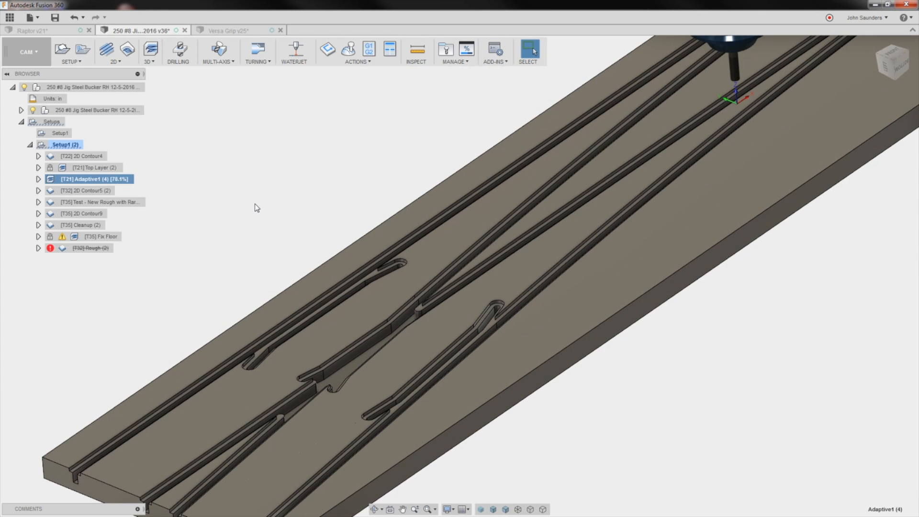
scroll(255, 204, down, 3)
middle_drag(310, 164, 295, 246)
scroll(308, 219, down, 2)
shift+middle_drag(340, 188, 342, 224)
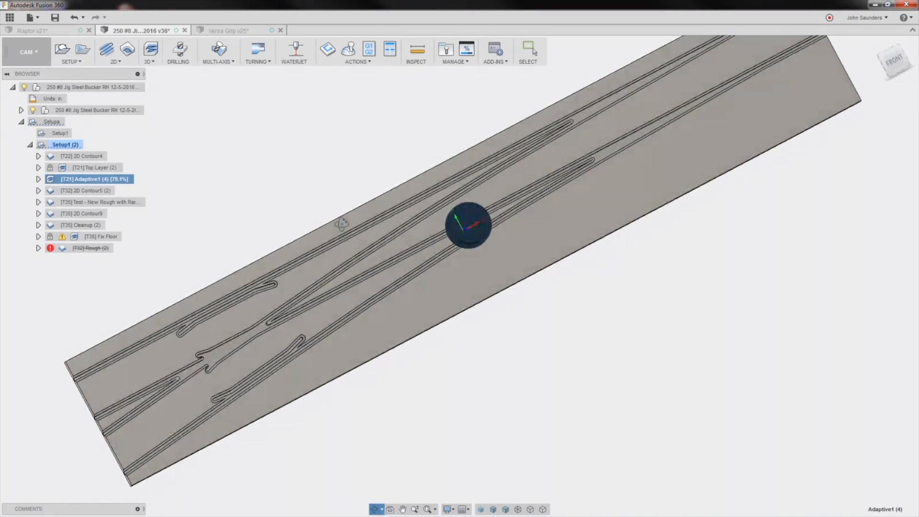
drag(341, 223, 341, 214)
key(Escape)
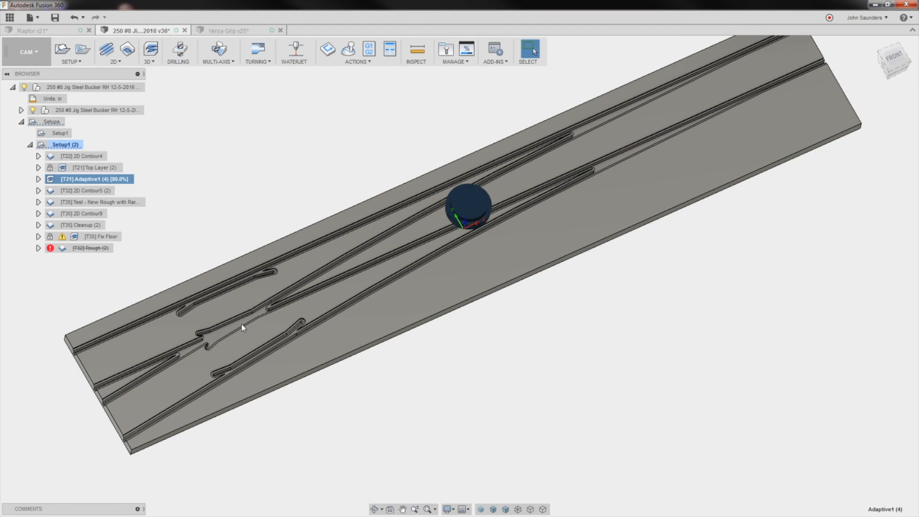
shift+middle_drag(276, 220, 247, 203)
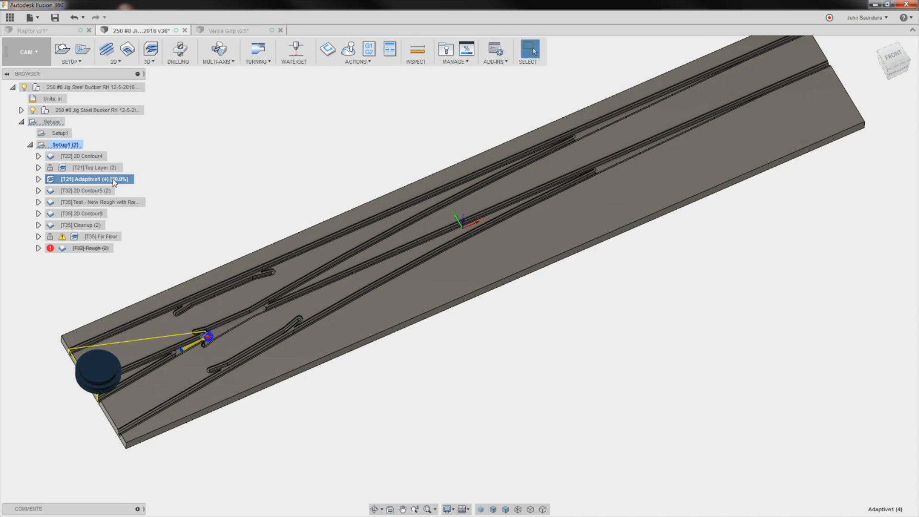
scroll(181, 340, up, 3)
scroll(181, 340, up, 2)
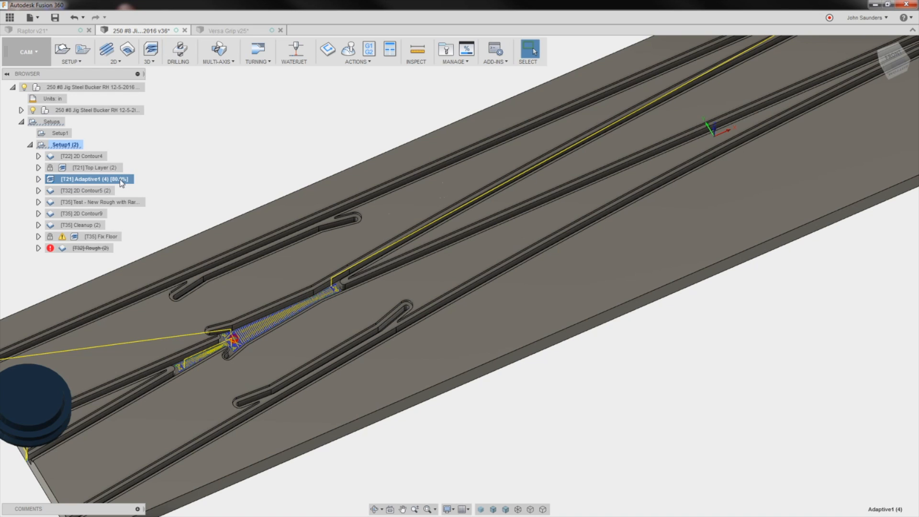
click(38, 179)
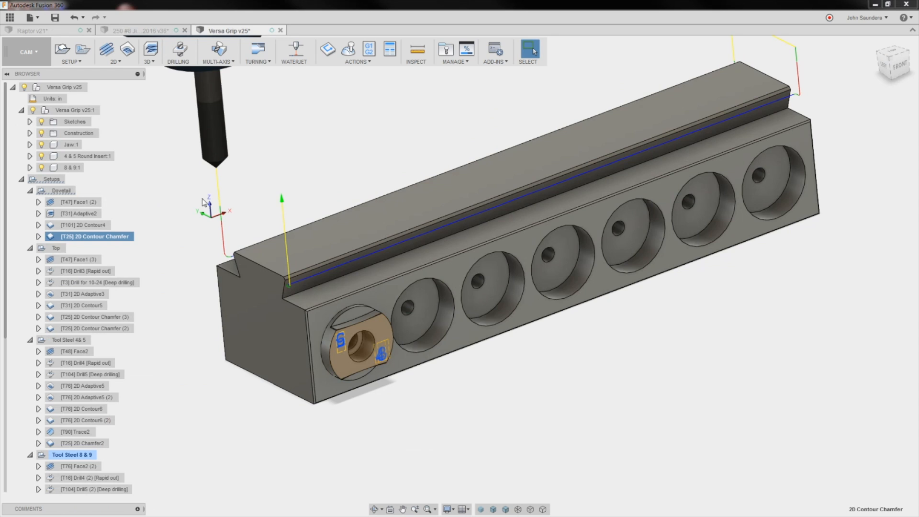
- Open the Dovetail setup's 2D Contour Chamfer on the Versa Grip for editing and clear its contour selection
shift+middle_drag(205, 202, 309, 273)
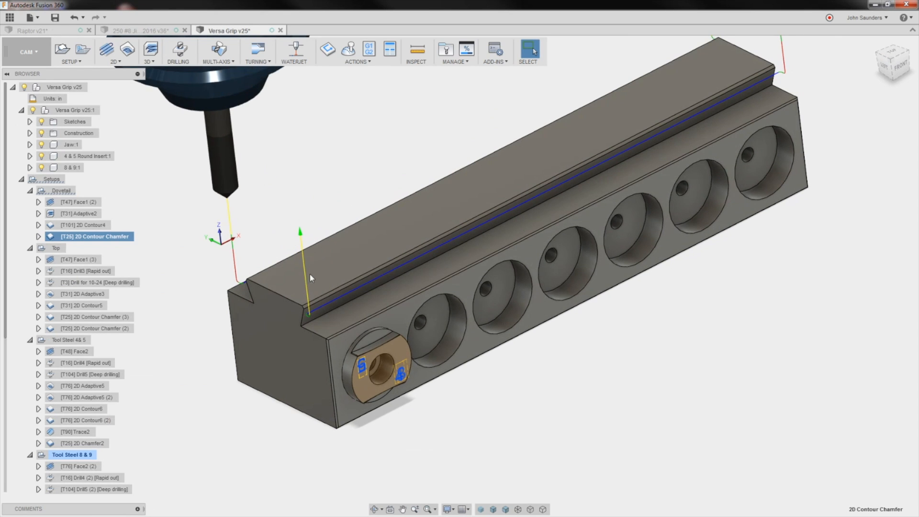
shift+middle_drag(304, 191, 335, 191)
shift+middle_drag(399, 280, 376, 283)
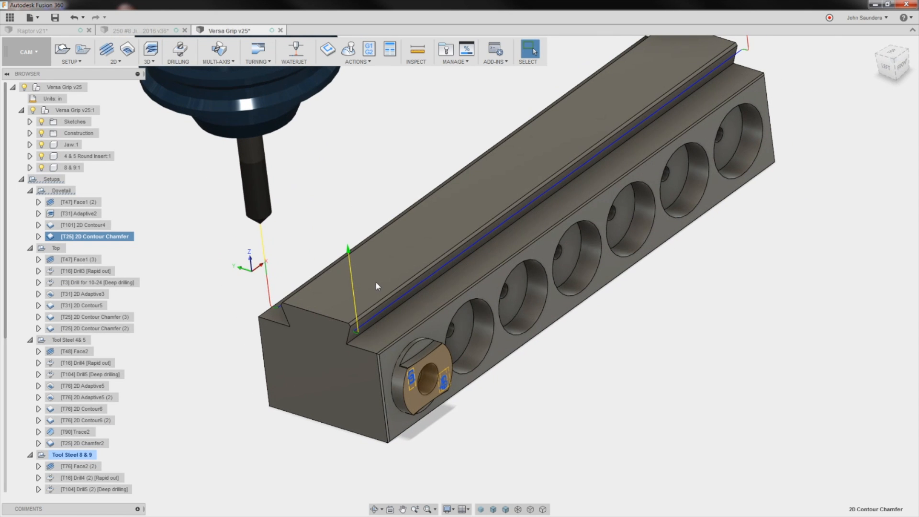
shift+middle_drag(311, 255, 280, 248)
right_click(110, 238)
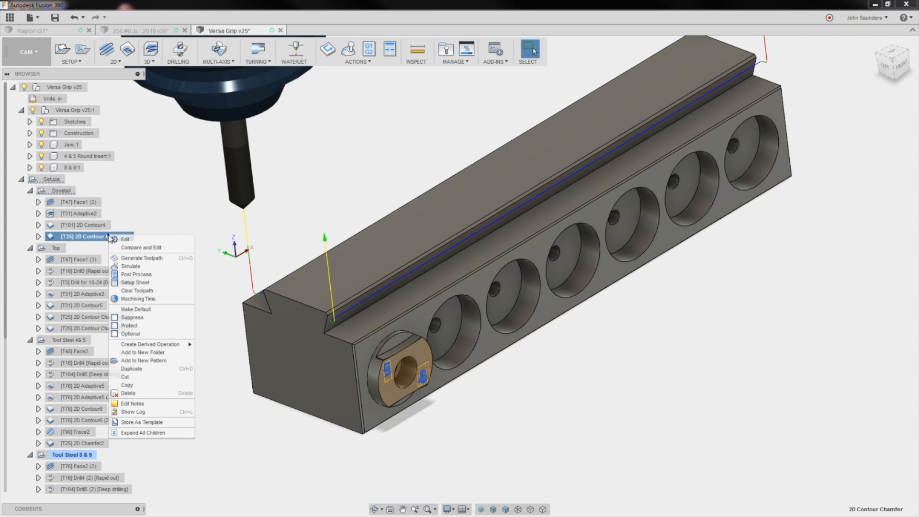
click(137, 240)
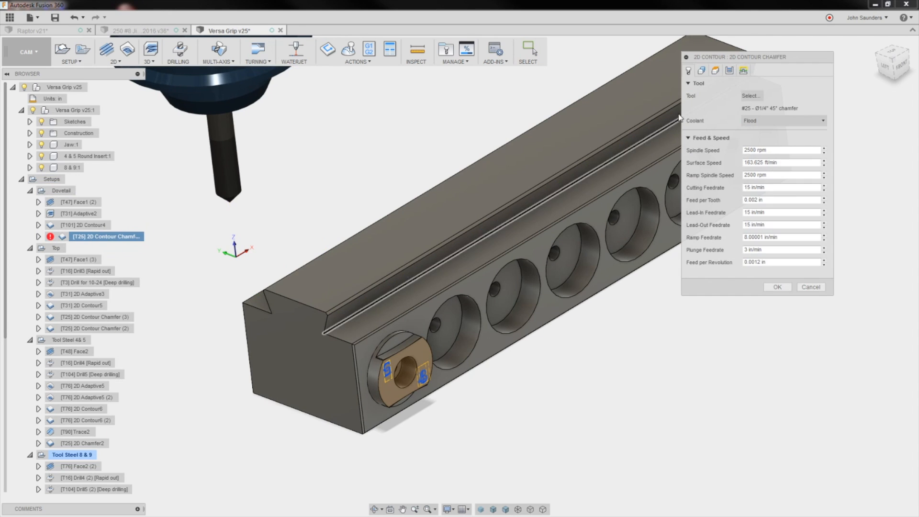
click(701, 71)
click(812, 96)
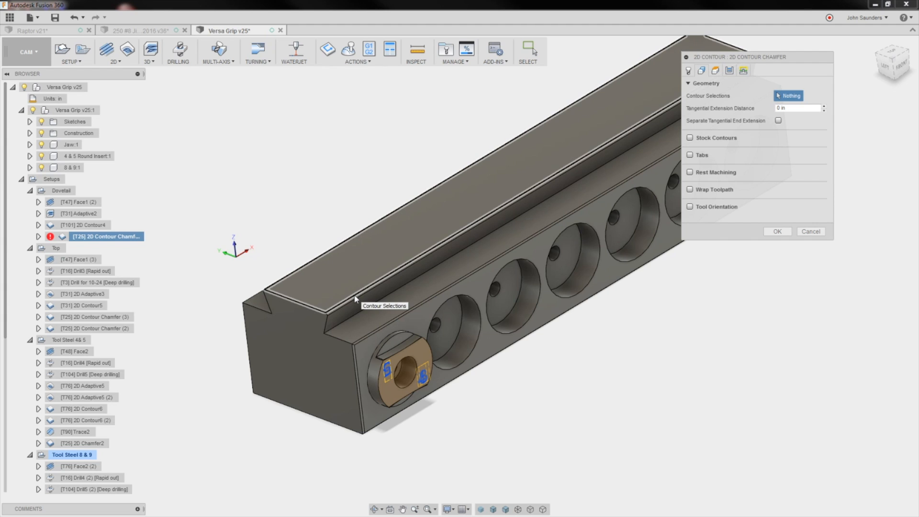
- Select both long upper edges of the dovetail as separate chamfer contours
middle_drag(355, 297, 280, 322)
scroll(279, 322, down, 1)
scroll(280, 324, down, 1)
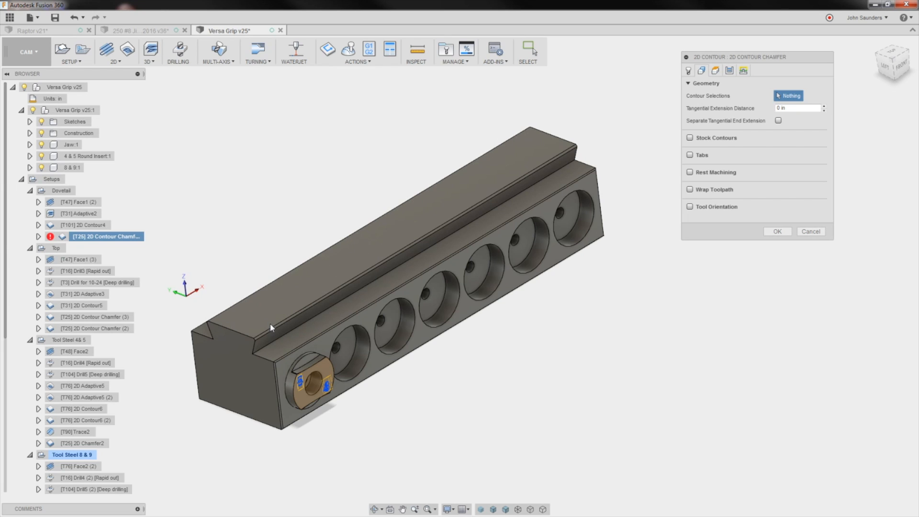
click(269, 329)
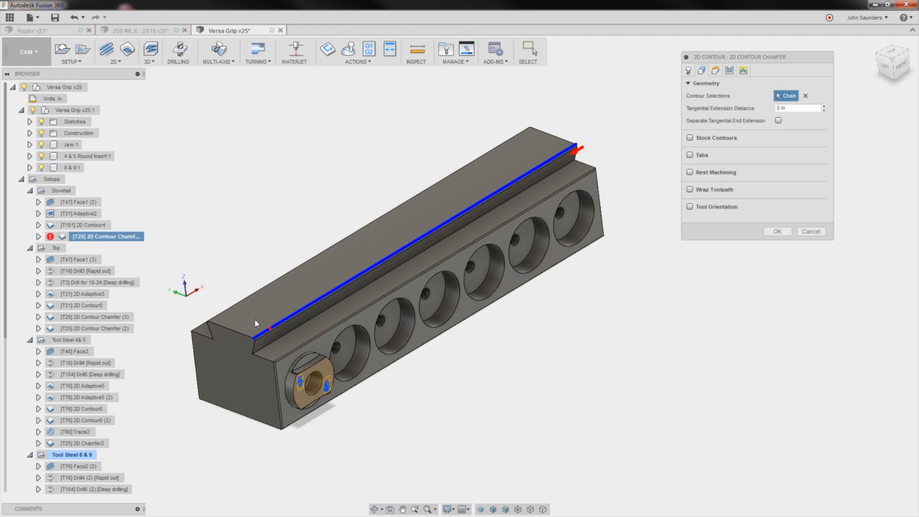
click(227, 310)
shift+middle_drag(258, 200, 278, 201)
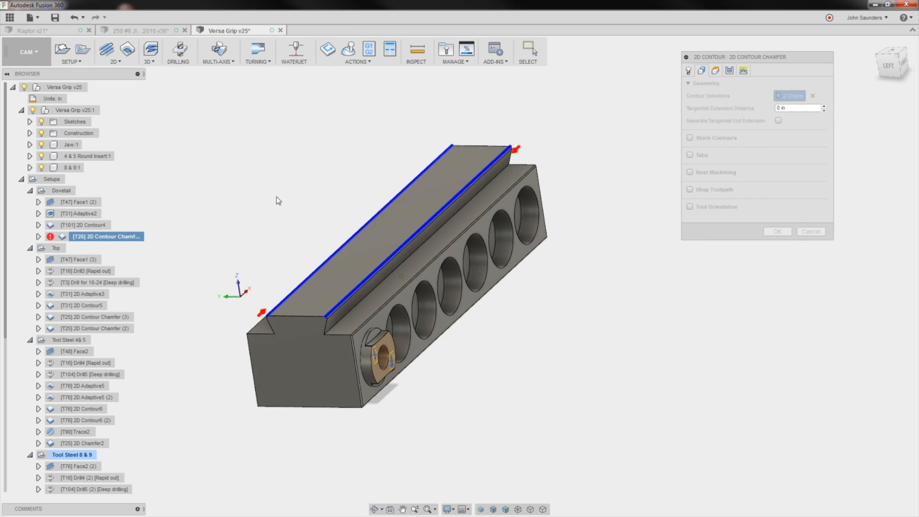
- Clear the contours and reselect the dovetail's front upper edge, changing the closed chain to an open one
click(812, 96)
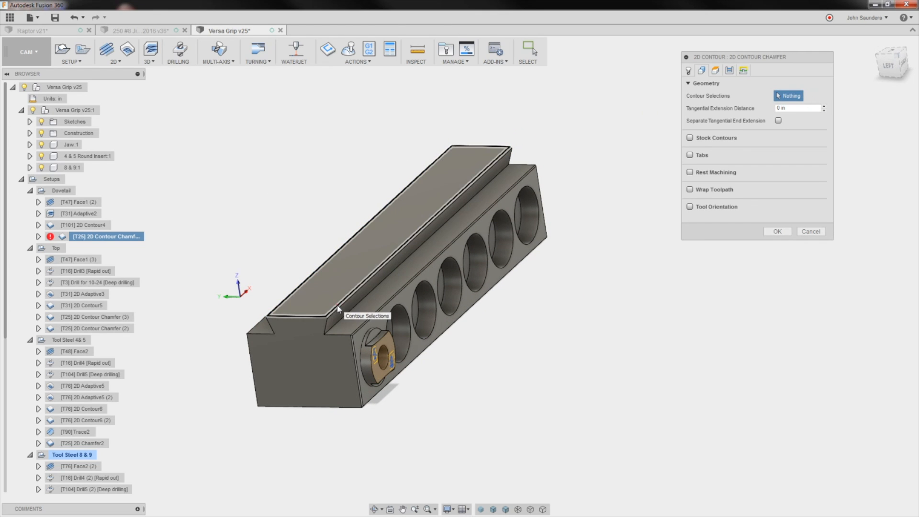
click(317, 318)
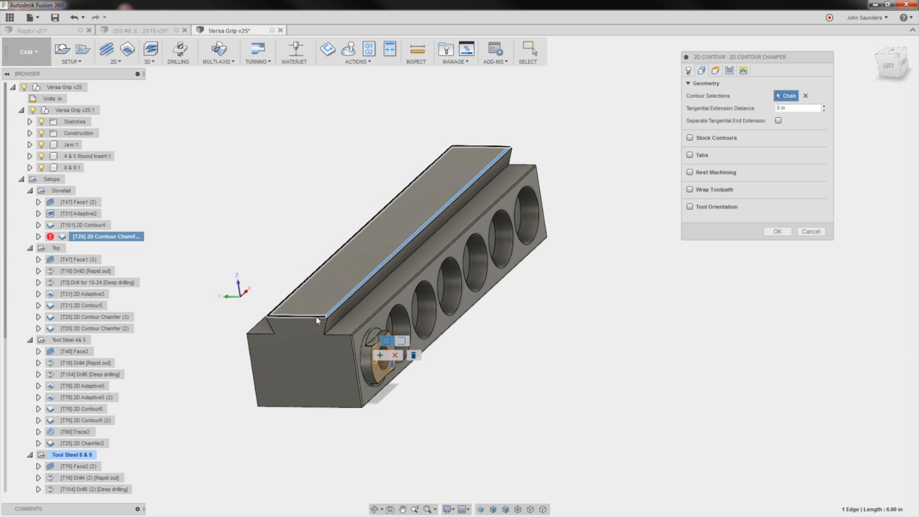
click(399, 340)
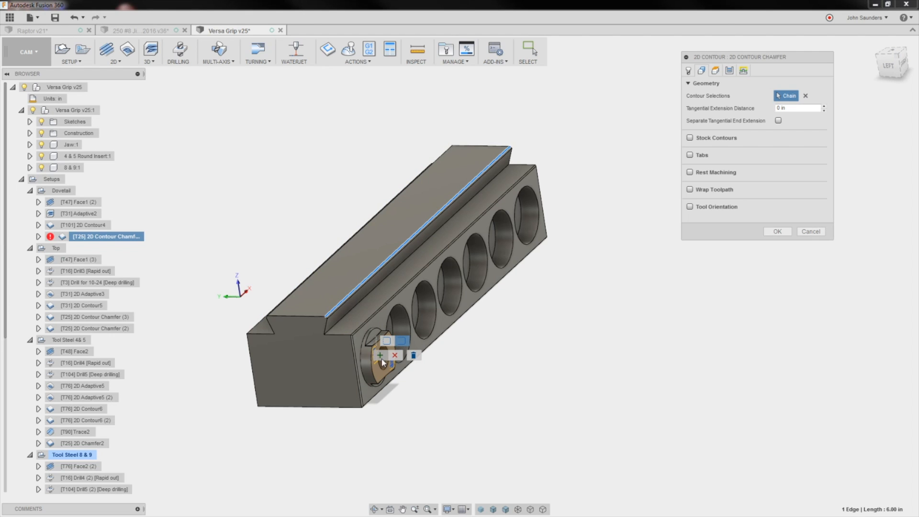
click(380, 355)
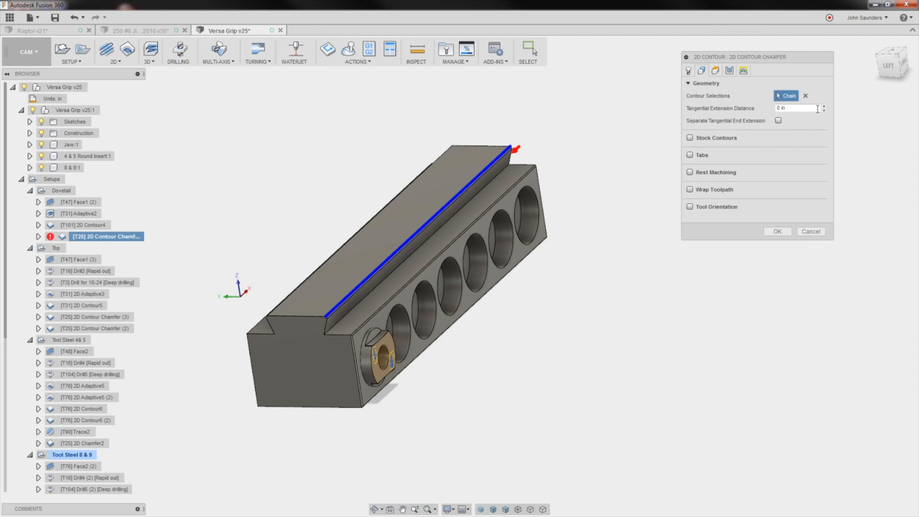
- Replace the chamfer contour with a direct open-edge selection of the dovetail's front upper edge and accept the operation
click(805, 96)
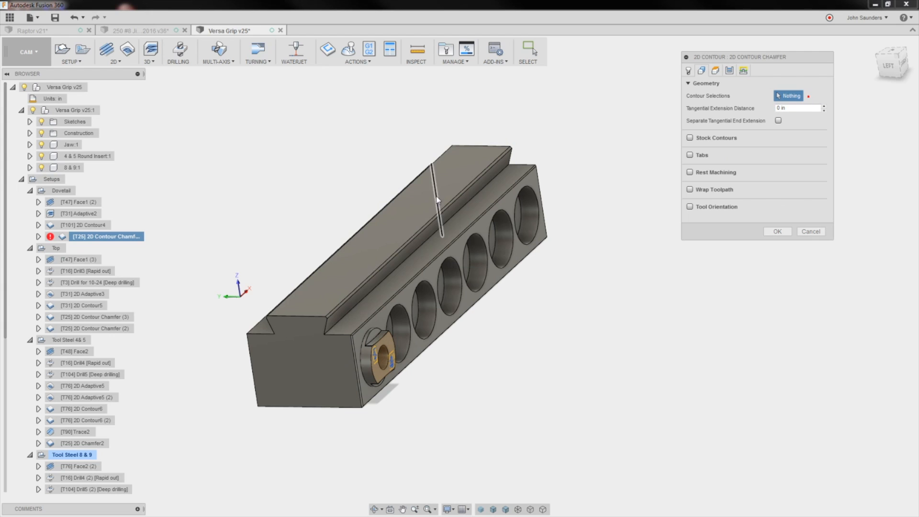
click(366, 286)
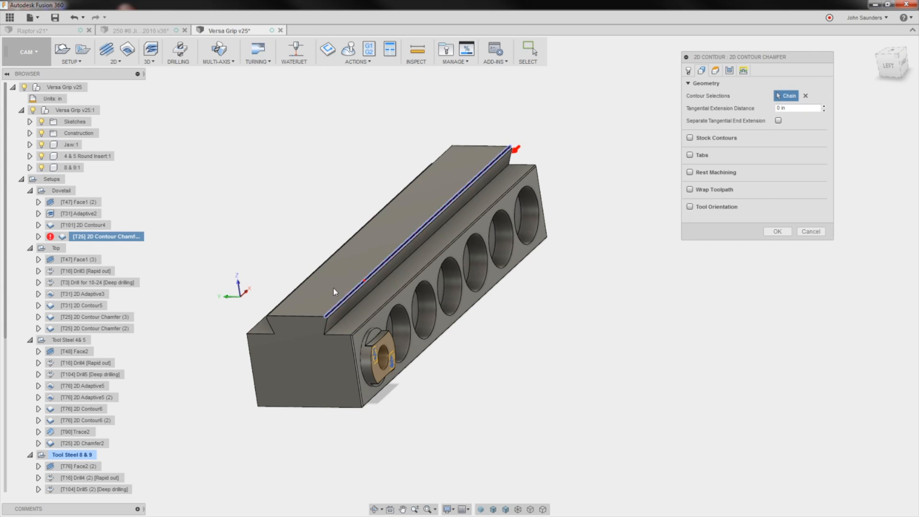
click(777, 231)
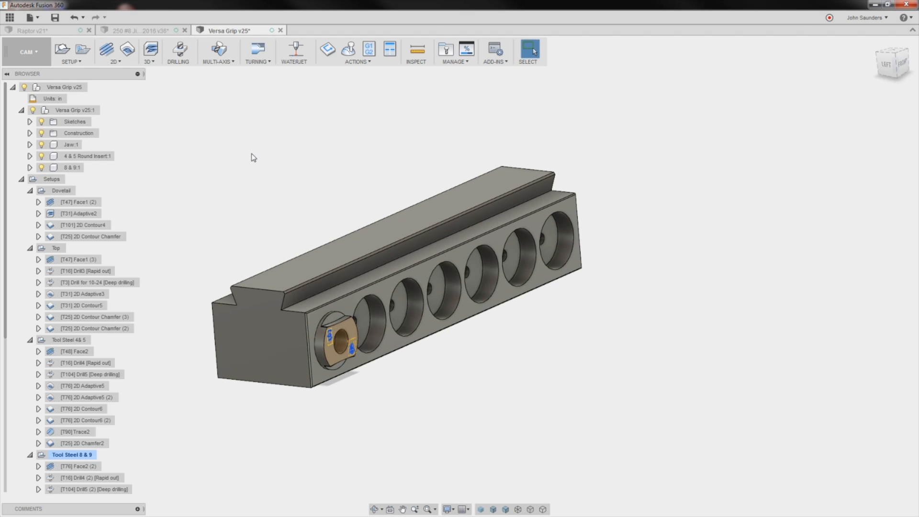
- Switch back to the Raptor document, view the drilled disc from above and show the available multi-axis operations
shift+middle_drag(252, 154, 241, 152)
click(139, 30)
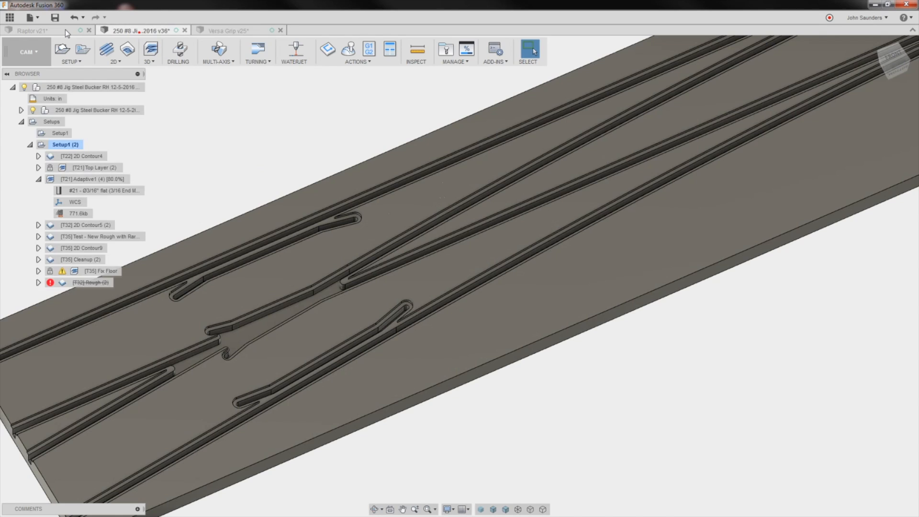
click(65, 30)
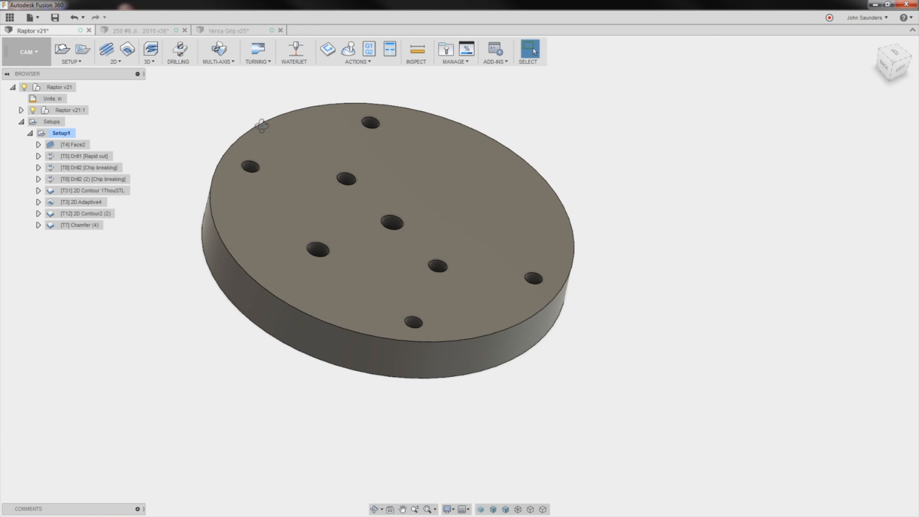
shift+middle_drag(262, 125, 265, 139)
scroll(286, 179, up, 3)
scroll(320, 208, down, 4)
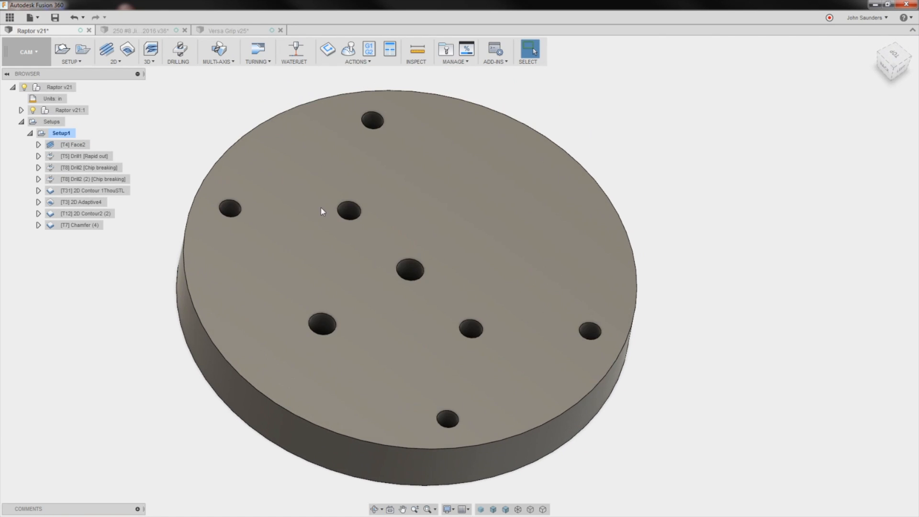
shift+middle_drag(259, 190, 260, 214)
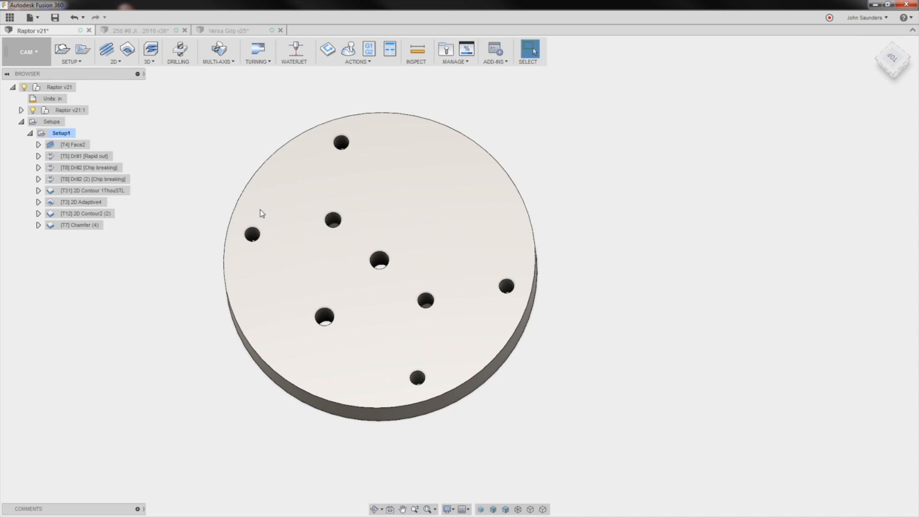
click(219, 61)
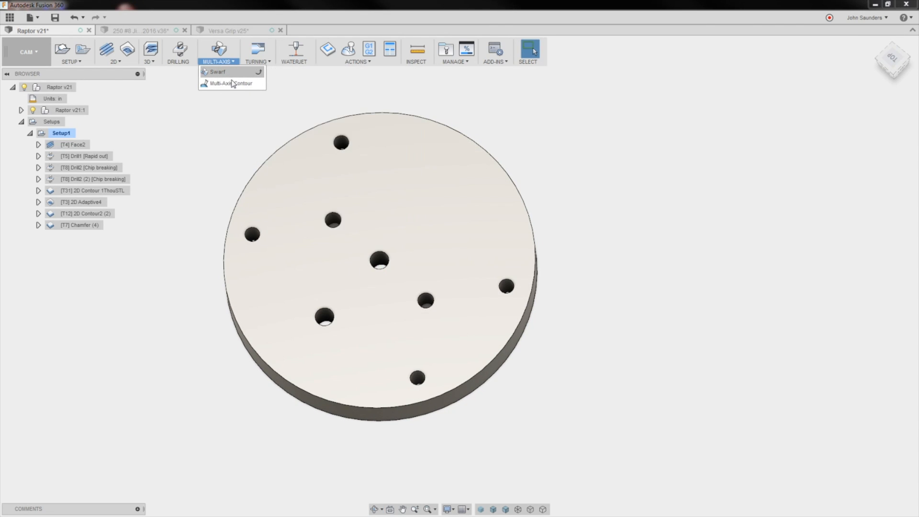